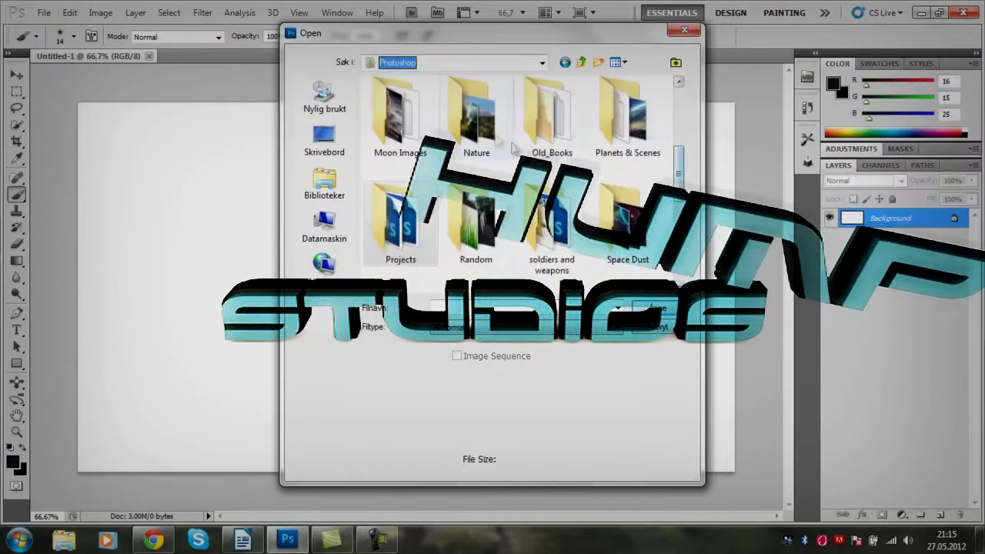
# Step: Open the Green-Mountains photo from the Nature folder and drag it into Untitled-1
pyautogui.doubleClick(476, 142)
pyautogui.doubleClick(400, 246)
pyautogui.click(17, 77)
pyautogui.moveTo(400, 323)
pyautogui.mouseDown()
pyautogui.moveTo(116, 56)
pyautogui.moveTo(346, 293)
pyautogui.mouseUp()
# Step: Free Transform the mountain layer so it fills the whole canvas
pyautogui.hotkey('ctrl', 't')
pyautogui.moveTo(160, 110); pyautogui.dragTo(75, 29)
pyautogui.moveTo(231, 254); pyautogui.dragTo(315, 266)
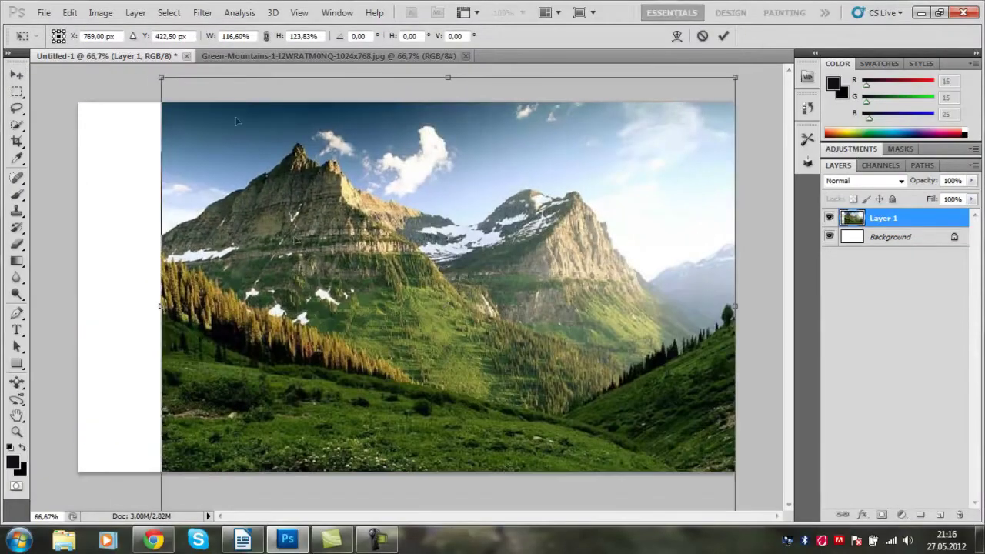
pyautogui.moveTo(165, 82); pyautogui.dragTo(78, 65)
pyautogui.press('Return')
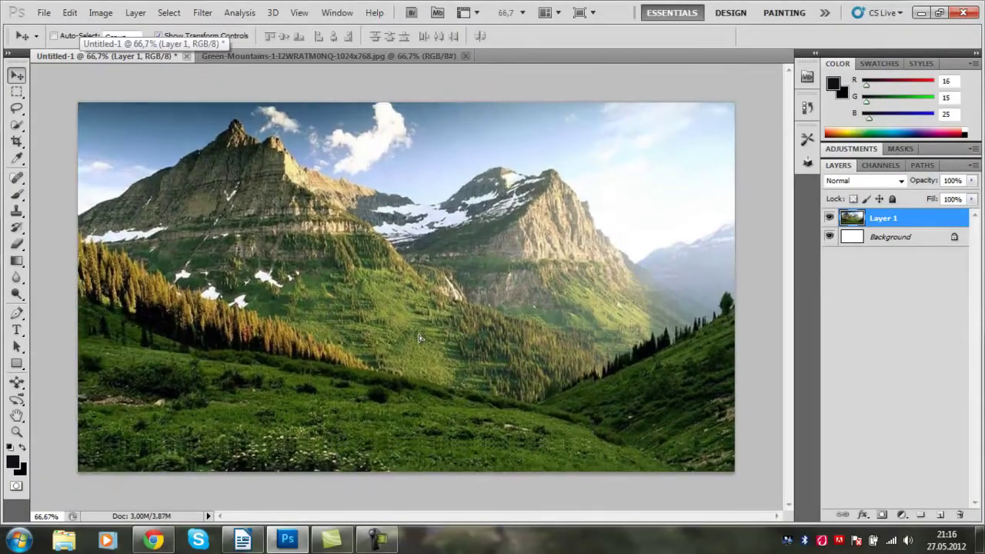
# Step: Bring up the Open dialog from the File menu
pyautogui.click(44, 13)
pyautogui.click(62, 42)
pyautogui.moveTo(678, 138)
pyautogui.mouseDown()
pyautogui.moveTo(672, 243)
pyautogui.moveTo(676, 136)
pyautogui.moveTo(656, 254)
pyautogui.moveTo(677, 123)
pyautogui.mouseUp()
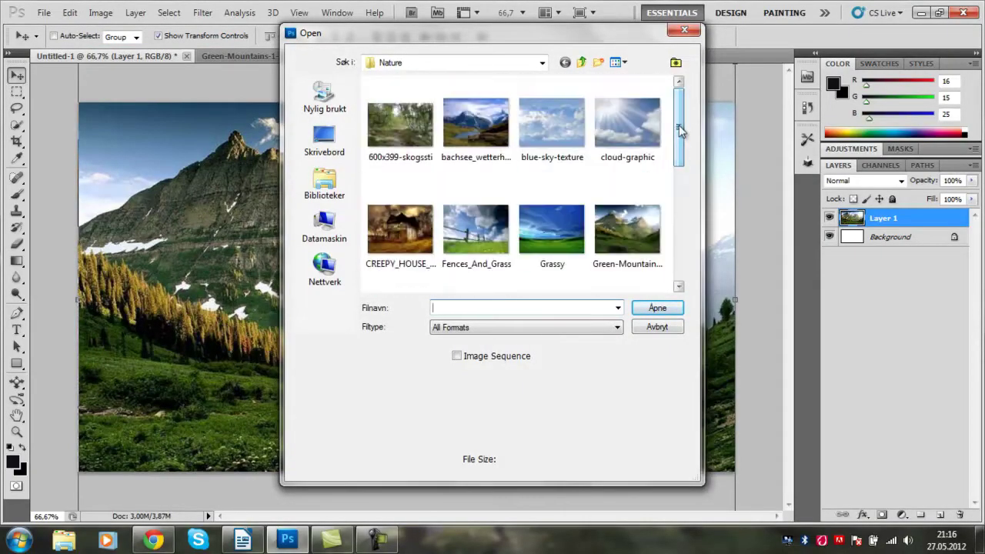
# Step: Bring 600x399-skogssti in as Layer 2 and set the brush to Clear mode
pyautogui.doubleClick(394, 129)
pyautogui.moveTo(393, 130)
pyautogui.mouseDown()
pyautogui.moveTo(329, 265)
pyautogui.moveTo(473, 408)
pyautogui.mouseUp()
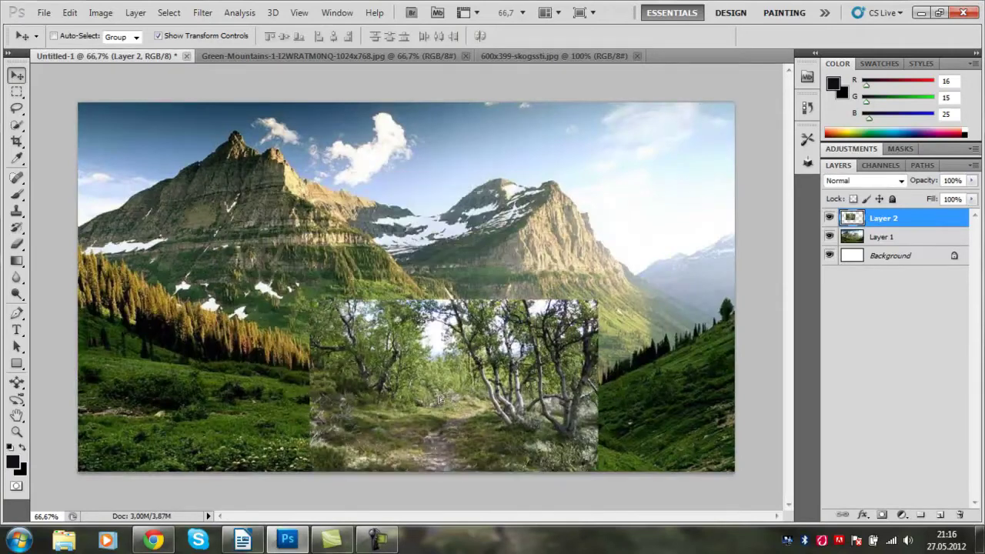
pyautogui.click(16, 193)
pyautogui.rightClick(322, 364)
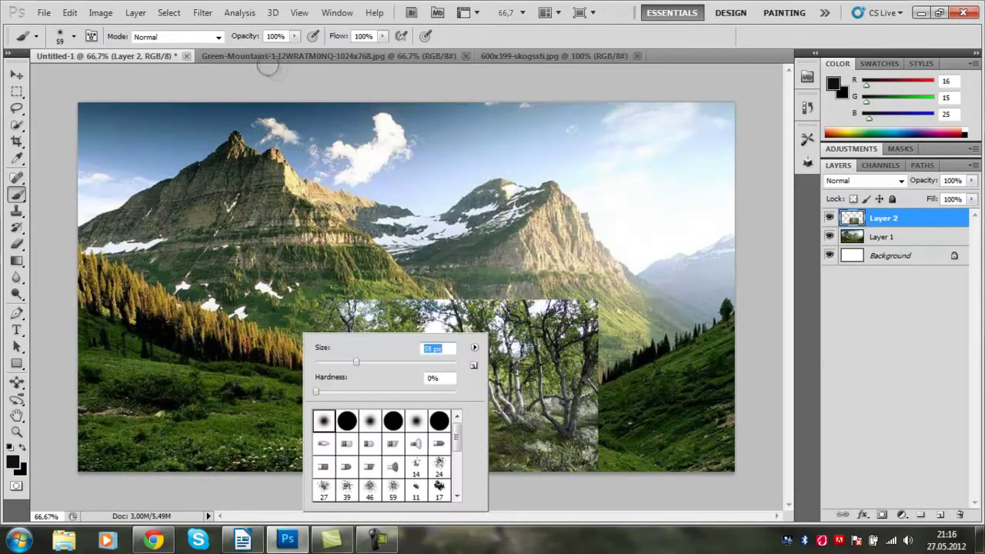
pyautogui.click(177, 36)
pyautogui.click(142, 74)
# Step: Erase the forest photo around the path with a 108 px Clear brush
pyautogui.moveTo(304, 324); pyautogui.dragTo(455, 354)
pyautogui.rightClick(335, 266)
pyautogui.doubleClick(471, 279)
pyautogui.write('108')
pyautogui.press('Return')
pyautogui.moveTo(554, 323); pyautogui.dragTo(391, 350)
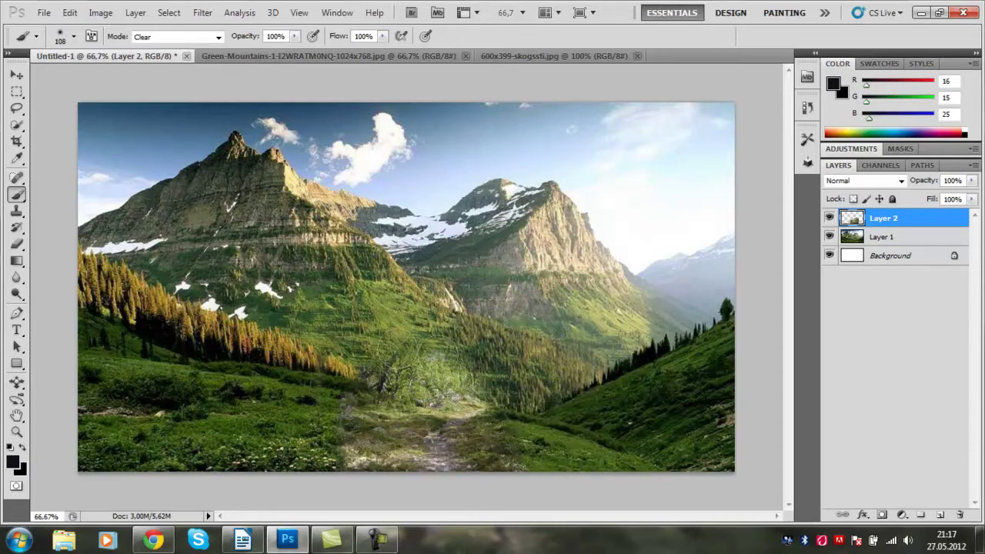
pyautogui.moveTo(390, 350); pyautogui.dragTo(539, 393)
pyautogui.hotkey('ctrl', 'alt', 'z')
pyautogui.hotkey('ctrl', 'alt', 'z')
pyautogui.moveTo(384, 362)
pyautogui.mouseDown()
pyautogui.moveTo(570, 324)
pyautogui.moveTo(577, 447)
pyautogui.moveTo(493, 355)
pyautogui.moveTo(398, 375)
pyautogui.moveTo(477, 384)
pyautogui.moveTo(354, 455)
pyautogui.moveTo(438, 363)
pyautogui.moveTo(526, 483)
pyautogui.mouseUp()
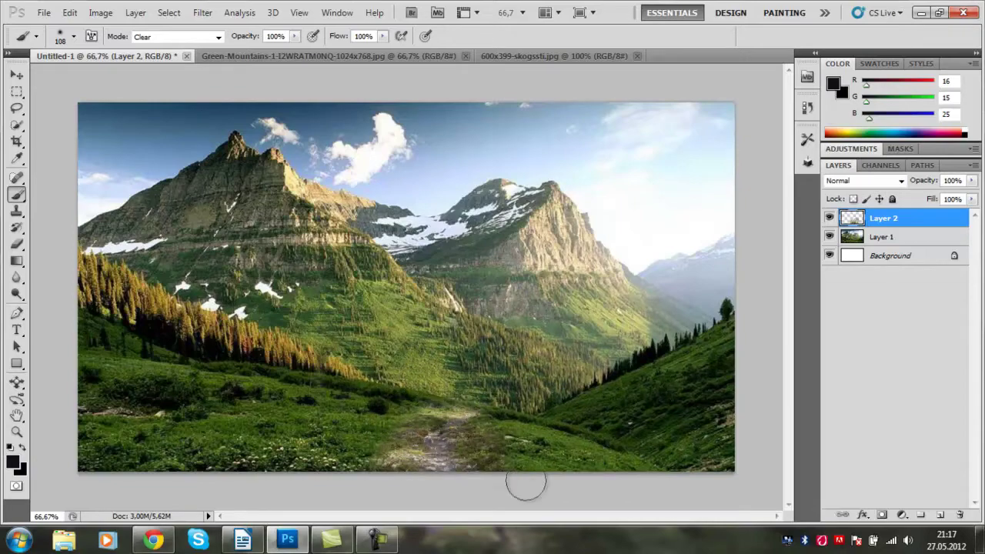
# Step: Open the blue-sky-texture image
pyautogui.press('v')
pyautogui.click(44, 13)
pyautogui.click(48, 23)
pyautogui.doubleClick(553, 127)
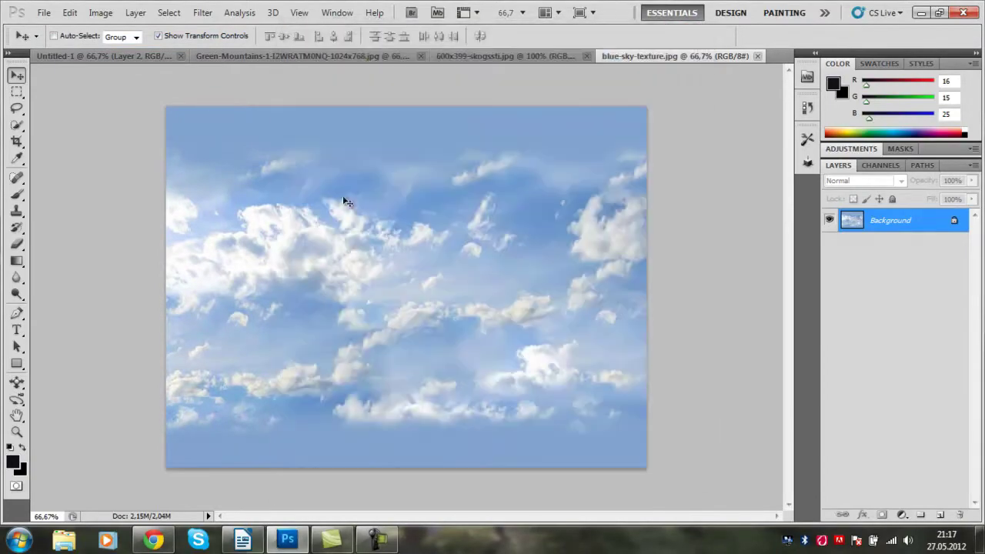
# Step: Drag the sky texture into Untitled-1 and stretch it across the top
pyautogui.moveTo(341, 202)
pyautogui.mouseDown()
pyautogui.moveTo(150, 66)
pyautogui.moveTo(346, 231)
pyautogui.moveTo(316, 110)
pyautogui.mouseUp()
pyautogui.hotkey('ctrl', 't')
pyautogui.moveTo(506, 242); pyautogui.dragTo(780, 318)
pyautogui.press('Return')
# Step: Erase the sky's lower edge and haze off both mountain slopes with the Clear brush
pyautogui.click(971, 180)
pyautogui.moveTo(971, 195); pyautogui.dragTo(932, 195)
pyautogui.click(17, 194)
pyautogui.moveTo(81, 284)
pyautogui.mouseDown()
pyautogui.moveTo(632, 288)
pyautogui.moveTo(735, 262)
pyautogui.moveTo(670, 302)
pyautogui.moveTo(477, 261)
pyautogui.moveTo(570, 231)
pyautogui.moveTo(410, 248)
pyautogui.moveTo(231, 161)
pyautogui.moveTo(215, 269)
pyautogui.moveTo(101, 247)
pyautogui.moveTo(200, 192)
pyautogui.moveTo(453, 276)
pyautogui.mouseUp()
pyautogui.click(971, 181)
pyautogui.moveTo(931, 196); pyautogui.dragTo(972, 197)
pyautogui.moveTo(702, 288)
pyautogui.mouseDown()
pyautogui.moveTo(589, 269)
pyautogui.moveTo(454, 223)
pyautogui.mouseUp()
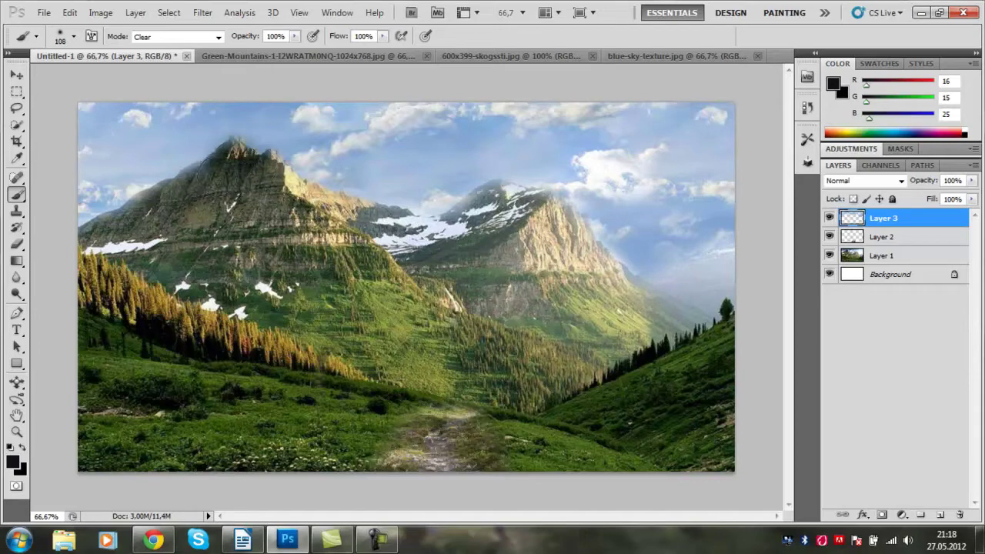
pyautogui.moveTo(171, 179); pyautogui.dragTo(114, 219)
# Step: Set the sky layer to 60% opacity and add a new empty layer
pyautogui.click(971, 180)
pyautogui.moveTo(968, 197); pyautogui.dragTo(946, 200)
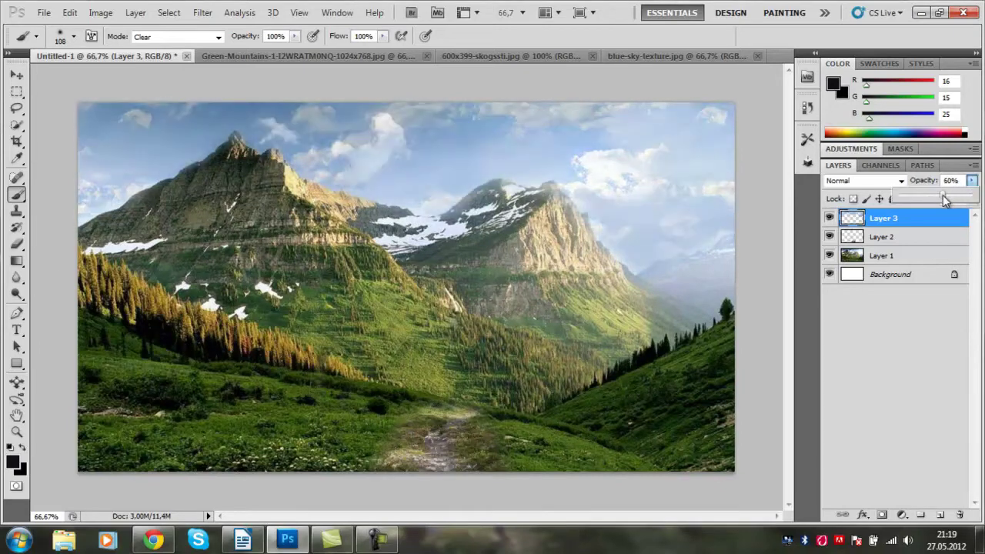
pyautogui.click(859, 353)
pyautogui.click(941, 514)
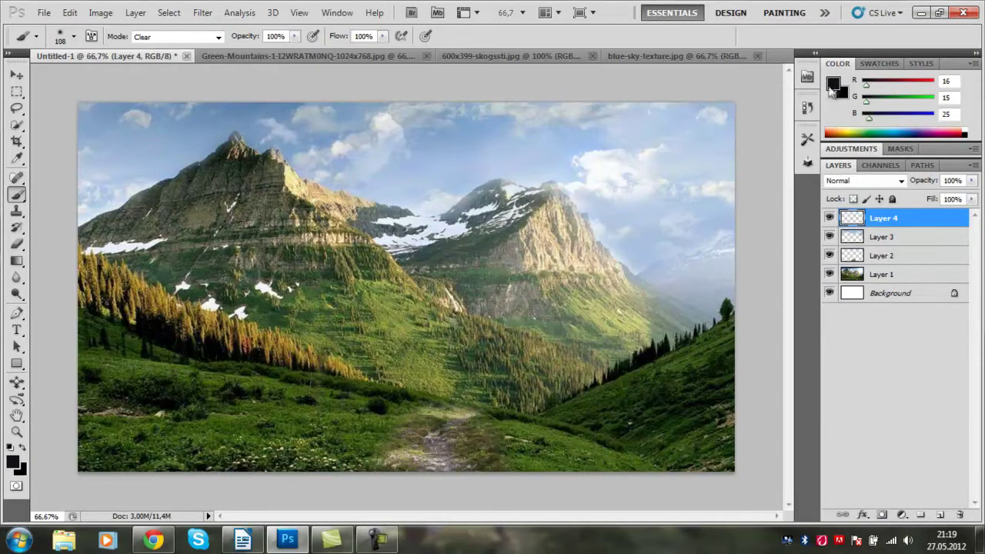
# Step: Paint bright green over the meadow on Layer 4 in Soft Light mode
pyautogui.click(832, 86)
pyautogui.click(506, 256)
pyautogui.click(459, 168)
pyautogui.click(624, 117)
pyautogui.press('b')
pyautogui.click(177, 37)
pyautogui.click(154, 54)
pyautogui.moveTo(231, 431); pyautogui.dragTo(304, 440)
pyautogui.click(901, 180)
pyautogui.click(847, 418)
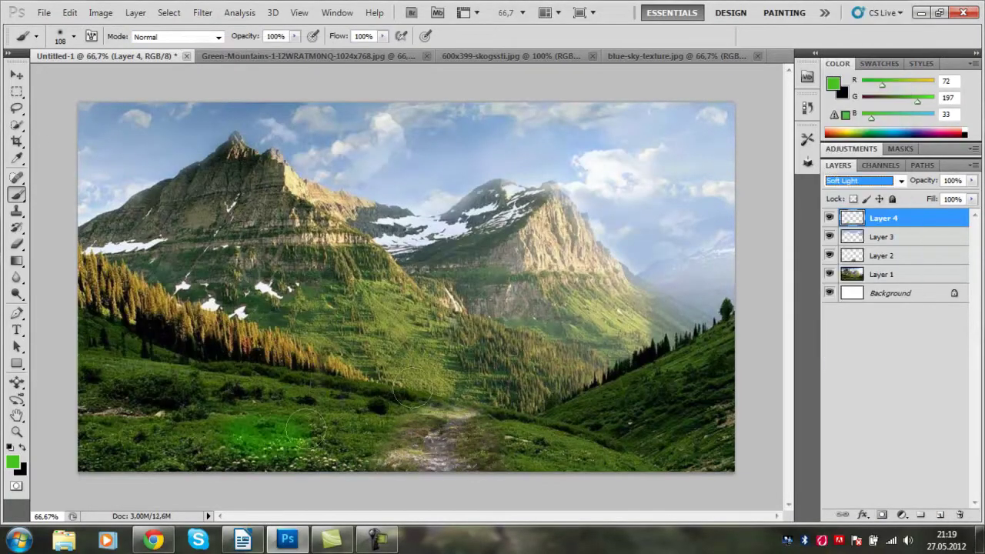
pyautogui.moveTo(265, 446)
pyautogui.mouseDown()
pyautogui.moveTo(385, 446)
pyautogui.moveTo(167, 369)
pyautogui.moveTo(391, 405)
pyautogui.moveTo(554, 459)
pyautogui.moveTo(523, 431)
pyautogui.moveTo(737, 462)
pyautogui.moveTo(693, 385)
pyautogui.moveTo(629, 477)
pyautogui.mouseUp()
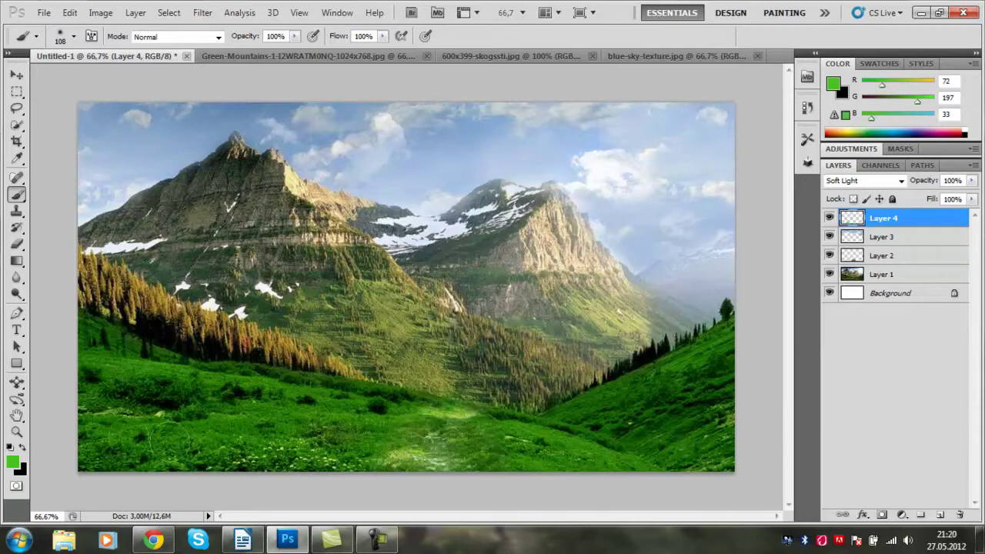
# Step: On new Layer 5, paint brown along the path and set it to Soft Light
pyautogui.click(940, 515)
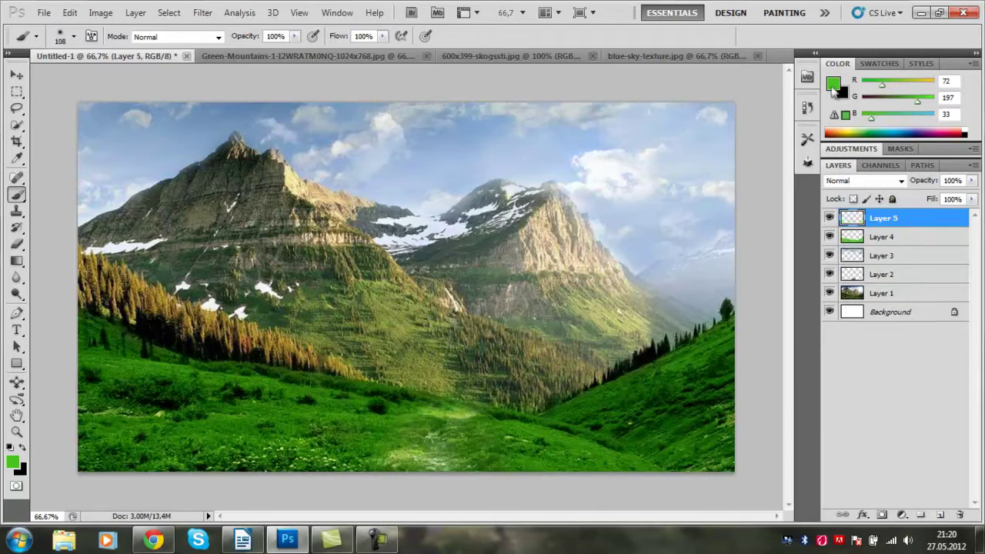
pyautogui.click(12, 462)
pyautogui.click(306, 224)
pyautogui.click(325, 183)
pyautogui.moveTo(514, 281); pyautogui.dragTo(511, 297)
pyautogui.click(433, 203)
pyautogui.click(637, 118)
pyautogui.press('b')
pyautogui.moveTo(443, 465)
pyautogui.mouseDown()
pyautogui.moveTo(450, 428)
pyautogui.moveTo(462, 479)
pyautogui.mouseUp()
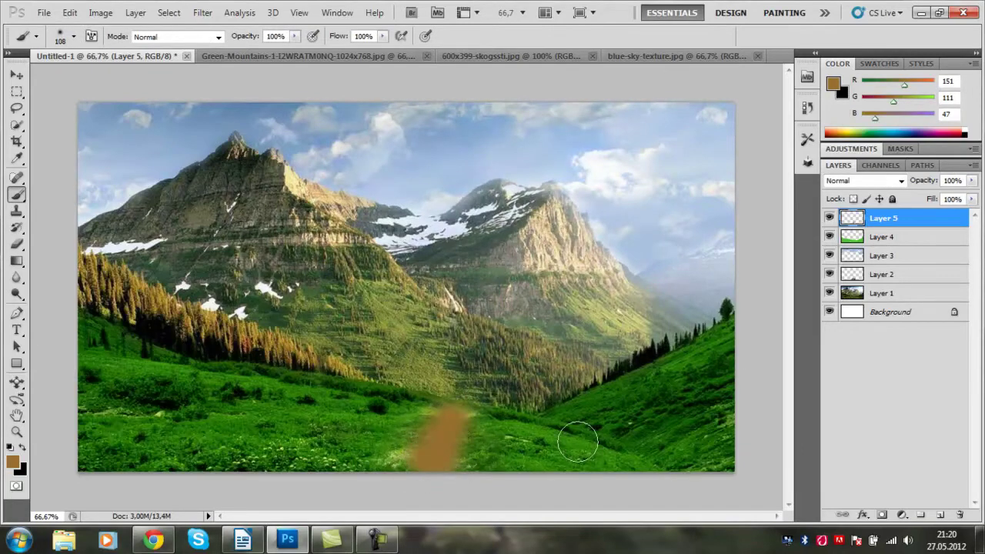
pyautogui.click(901, 181)
pyautogui.click(858, 179)
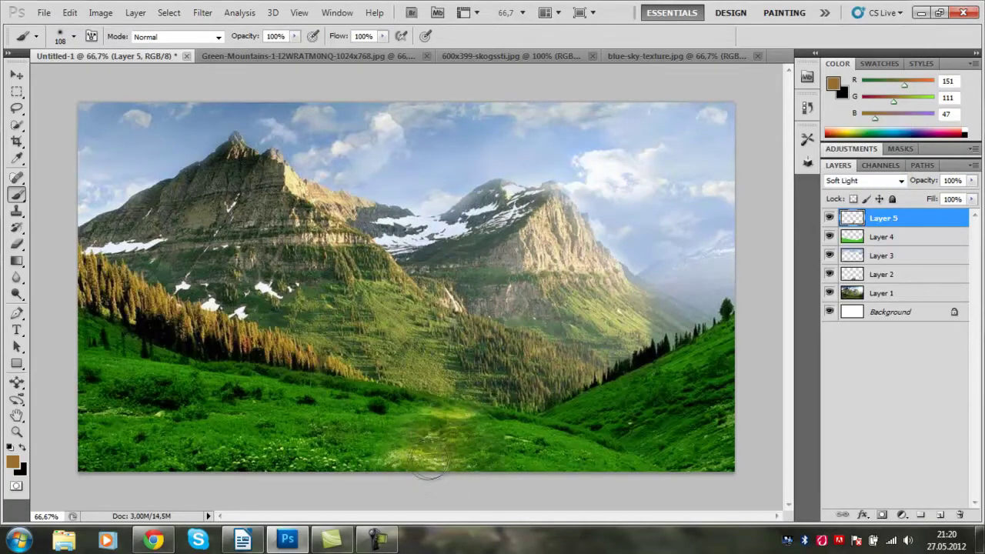
# Step: Erase Layer 4's green tint off the path
pyautogui.click(883, 237)
pyautogui.press('e')
pyautogui.moveTo(437, 461); pyautogui.dragTo(452, 420)
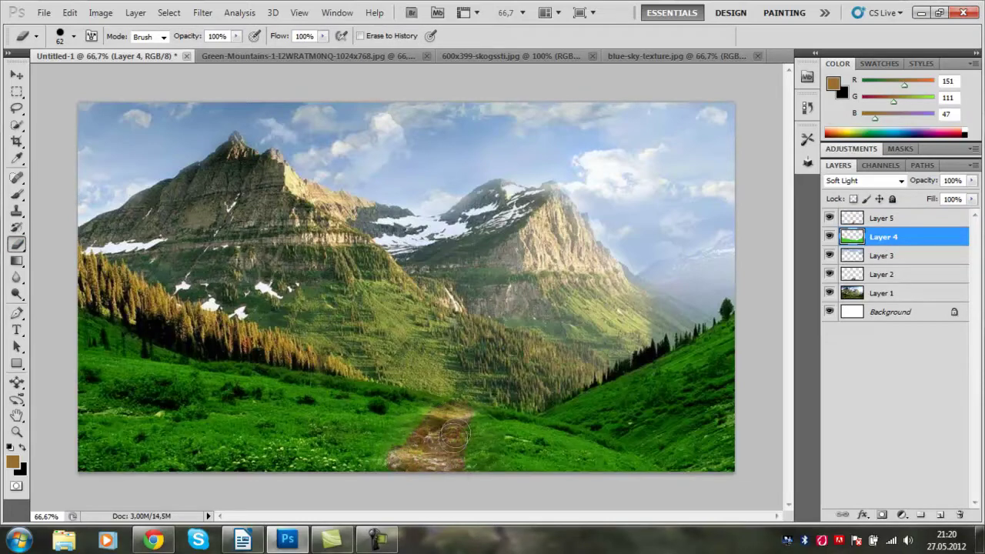
# Step: Paint green (63,142,16) over the central hillside and valley slopes
pyautogui.click(833, 83)
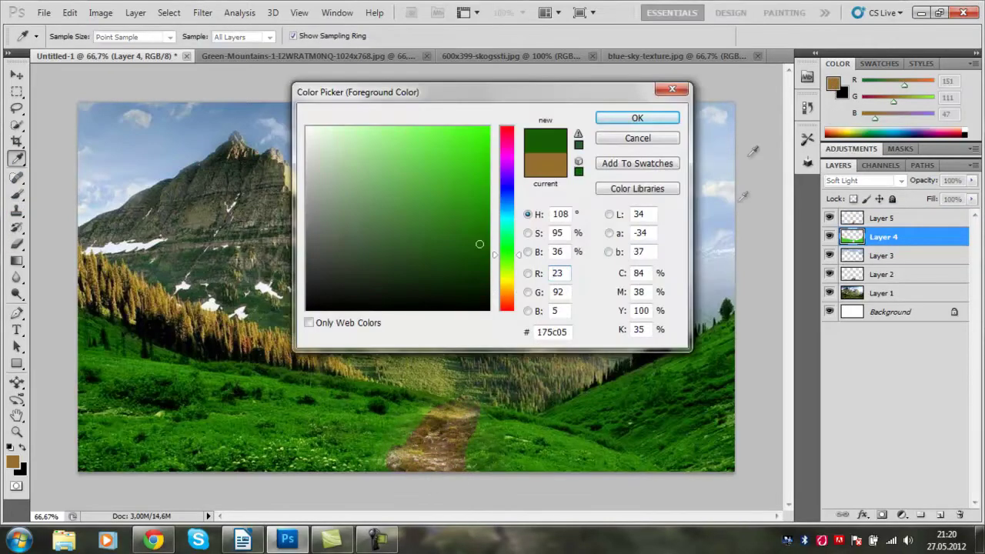
pyautogui.click(470, 207)
pyautogui.click(662, 116)
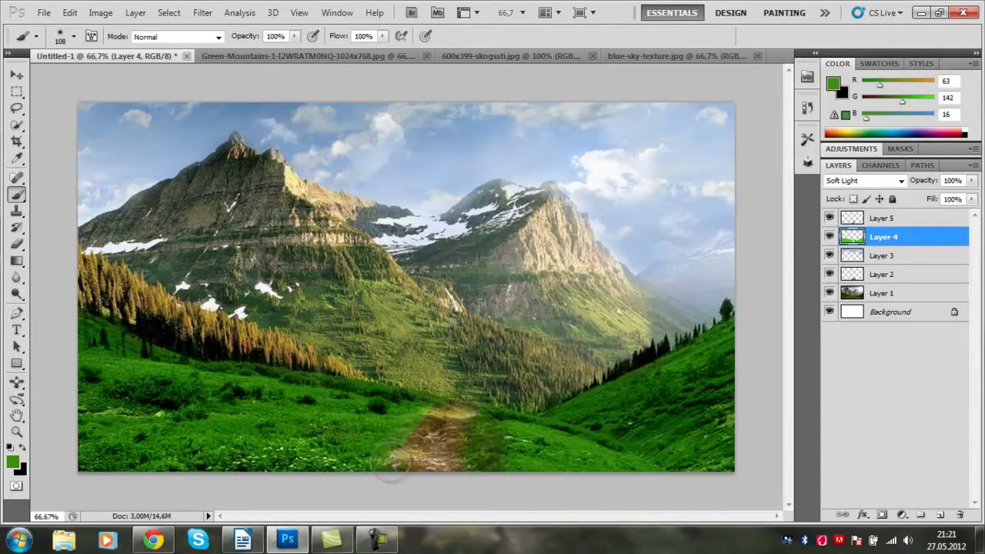
pyautogui.moveTo(427, 398)
pyautogui.mouseDown()
pyautogui.moveTo(581, 371)
pyautogui.moveTo(447, 315)
pyautogui.mouseUp()
pyautogui.moveTo(521, 371)
pyautogui.mouseDown()
pyautogui.moveTo(469, 382)
pyautogui.moveTo(608, 358)
pyautogui.moveTo(673, 323)
pyautogui.moveTo(493, 327)
pyautogui.mouseUp()
pyautogui.moveTo(325, 326); pyautogui.dragTo(368, 272)
# Step: At 200% zoom, paint the left mountain's grassy ledges with 22 and 11 px brushes
pyautogui.rightClick(585, 331)
pyautogui.doubleClick(735, 351)
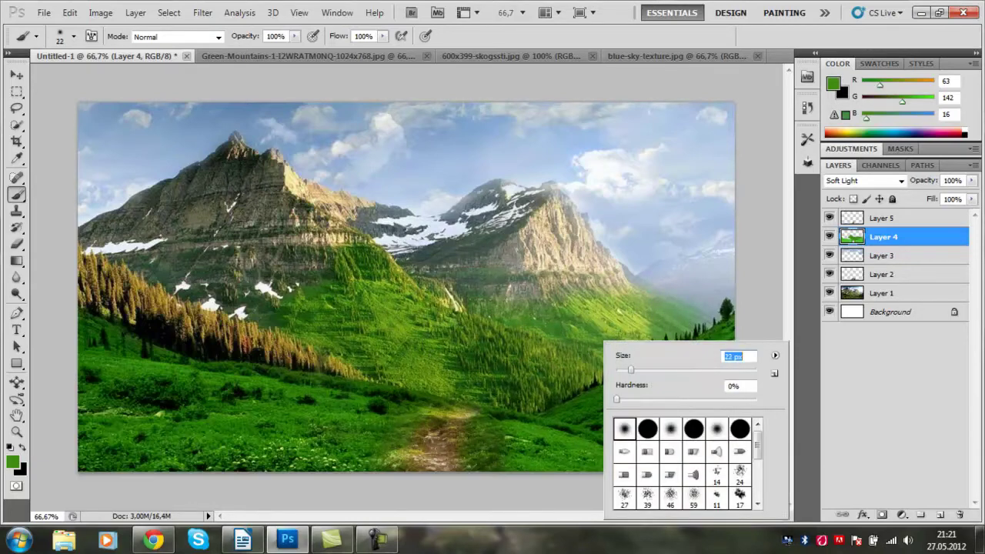
pyautogui.write('22')
pyautogui.press('Return')
pyautogui.hotkey('ctrl', '+')
pyautogui.hotkey('ctrl', '+')
pyautogui.scroll(3, 462, 346)
pyautogui.scroll(3, 462, 347)
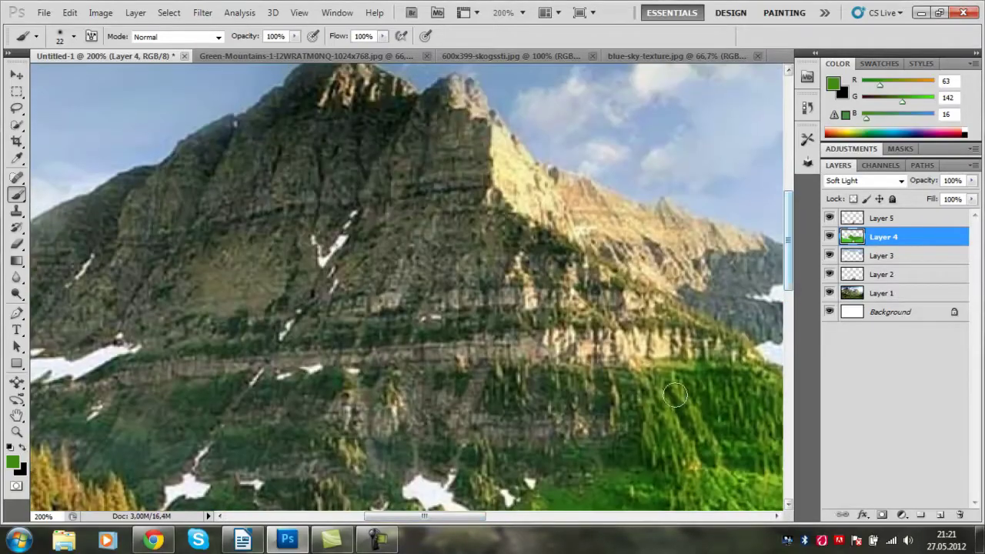
pyautogui.scroll(3, 461, 346)
pyautogui.rightClick(509, 345)
pyautogui.press('Return')
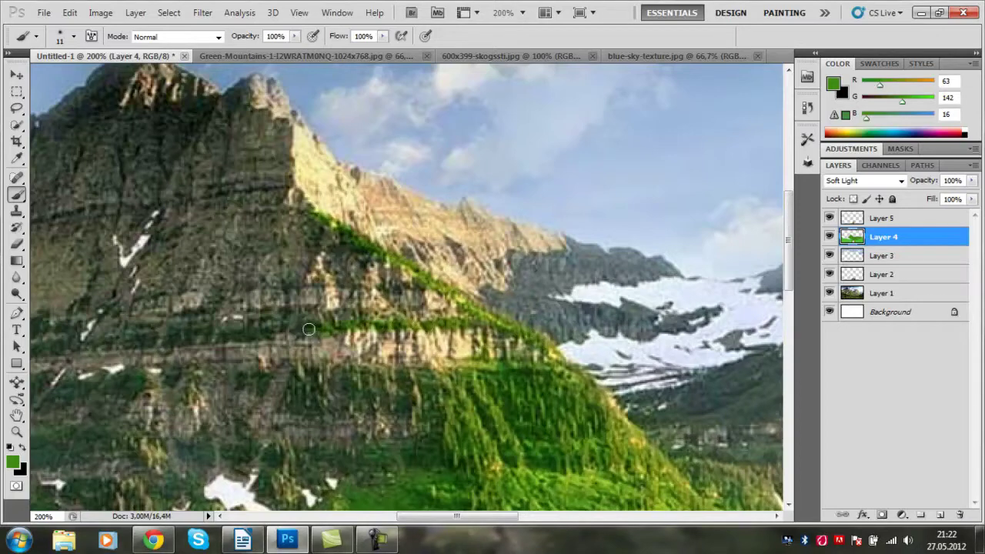
# Step: Paint the upper slopes green with a 31 px brush at 100% zoom
pyautogui.hotkey('ctrl', '-')
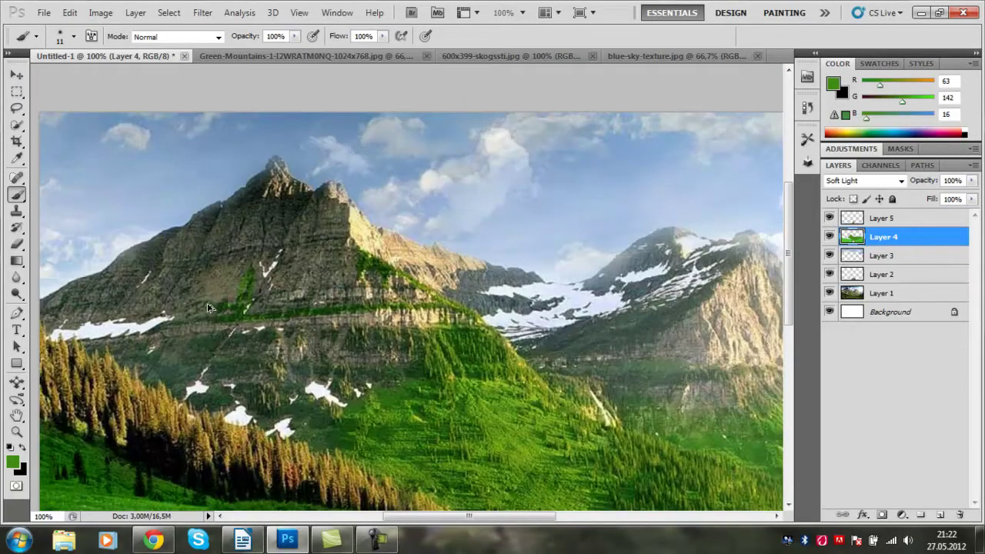
pyautogui.rightClick(436, 360)
pyautogui.write('31')
pyautogui.press('Return')
pyautogui.hotkey('ctrl', '-')
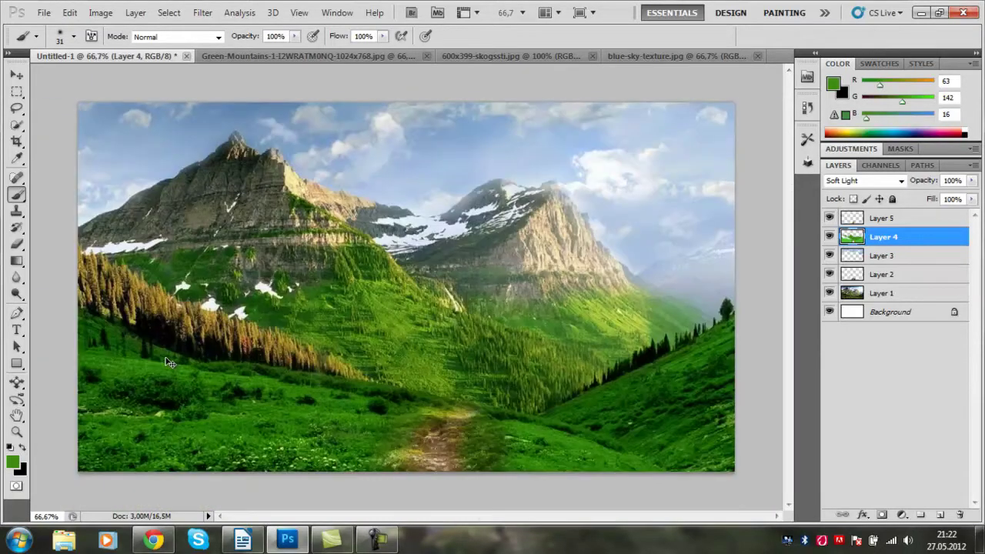
pyautogui.click(886, 219)
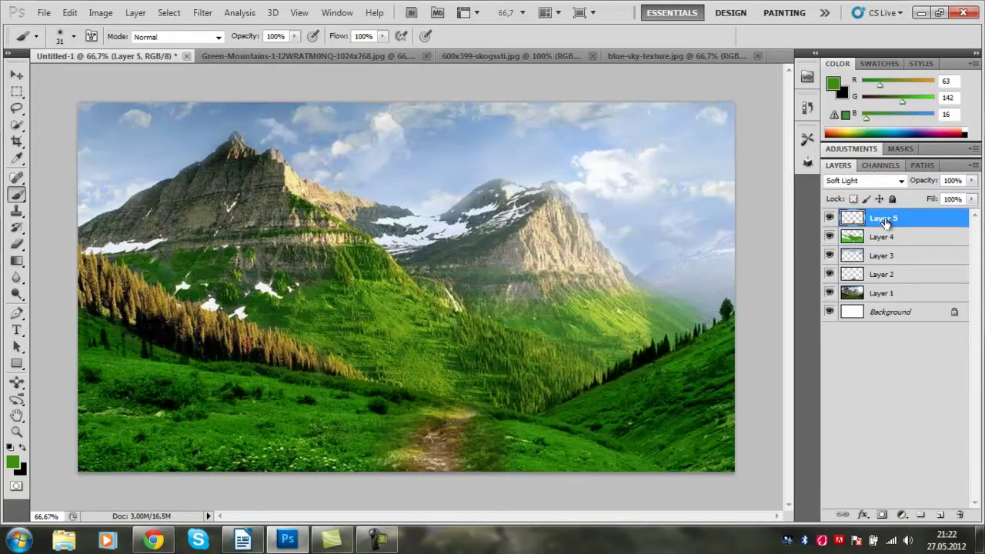
# Step: Brighten the left-side trees with yellow-green paint on Layer 5
pyautogui.press('i')
pyautogui.click(833, 83)
pyautogui.moveTo(508, 284); pyautogui.dragTo(508, 276)
pyautogui.click(460, 169)
pyautogui.click(637, 118)
pyautogui.press('b')
pyautogui.rightClick(128, 294)
pyautogui.press('Return')
pyautogui.moveTo(96, 302)
pyautogui.mouseDown()
pyautogui.moveTo(154, 294)
pyautogui.moveTo(237, 344)
pyautogui.moveTo(352, 375)
pyautogui.mouseUp()
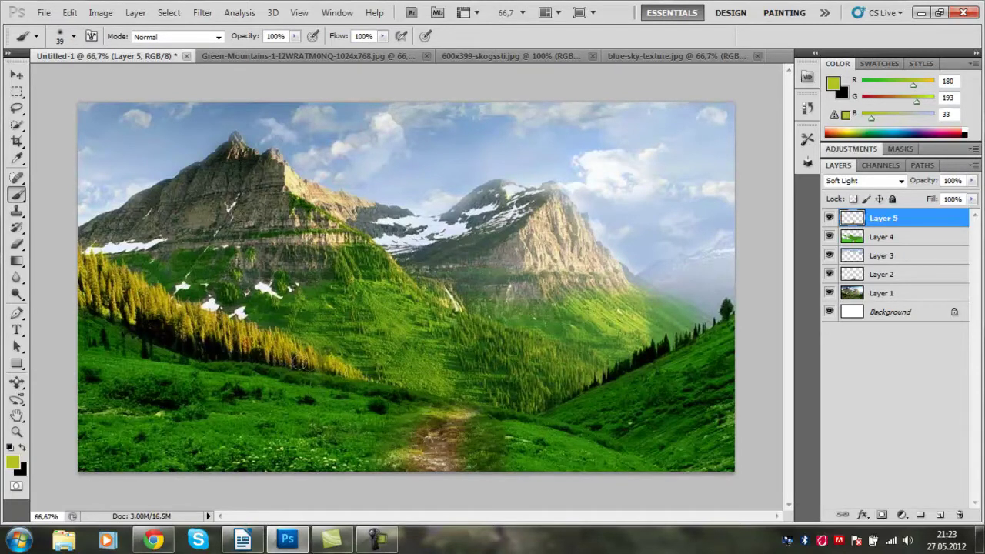
# Step: Darken the left mountain and right peak with dark grey at 112 and 68 px
pyautogui.click(837, 85)
pyautogui.click(330, 274)
pyautogui.click(638, 117)
pyautogui.rightClick(269, 212)
pyautogui.press('Return')
pyautogui.moveTo(228, 203)
pyautogui.mouseDown()
pyautogui.moveTo(115, 234)
pyautogui.moveTo(240, 254)
pyautogui.moveTo(247, 172)
pyautogui.moveTo(308, 249)
pyautogui.moveTo(251, 280)
pyautogui.mouseUp()
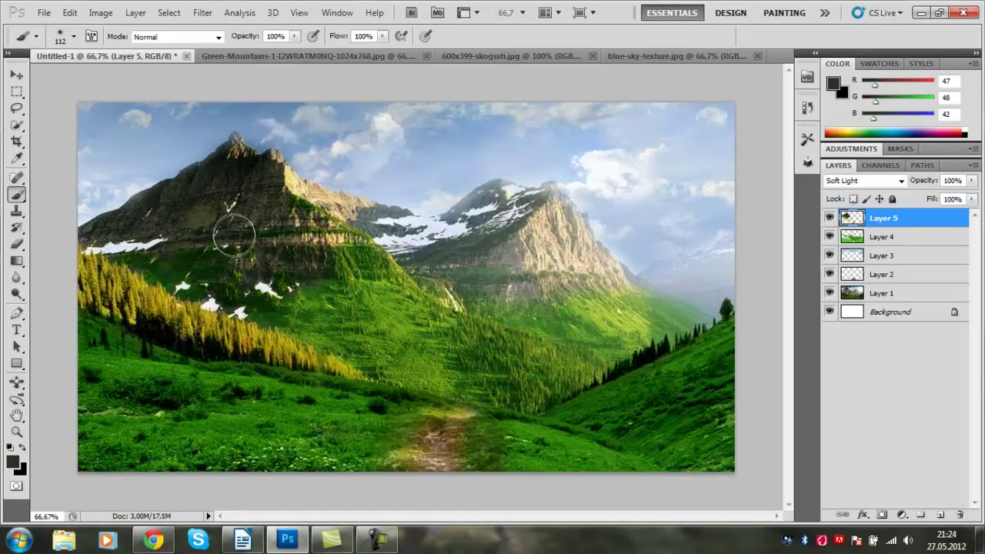
pyautogui.rightClick(478, 223)
pyautogui.moveTo(585, 253); pyautogui.dragTo(561, 253)
pyautogui.press('Return')
pyautogui.moveTo(512, 202)
pyautogui.mouseDown()
pyautogui.moveTo(500, 220)
pyautogui.moveTo(443, 246)
pyautogui.moveTo(396, 228)
pyautogui.mouseUp()
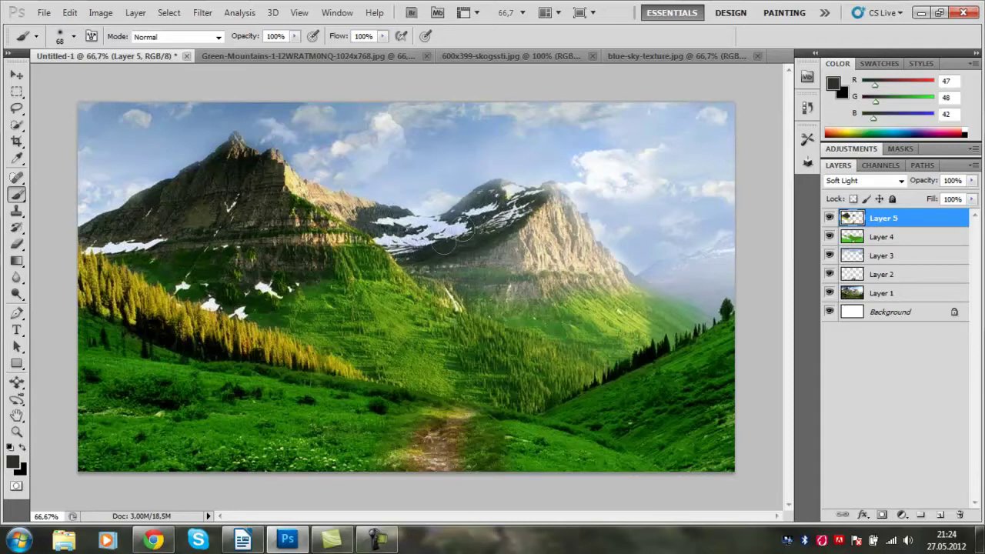
# Step: Warm the right mountain's rock face with 48 px tan paint and bring up the Open dialog
pyautogui.click(833, 85)
pyautogui.moveTo(462, 87); pyautogui.dragTo(501, 95)
pyautogui.click(541, 331)
pyautogui.click(423, 156)
pyautogui.click(677, 126)
pyautogui.rightClick(337, 189)
pyautogui.press('Return')
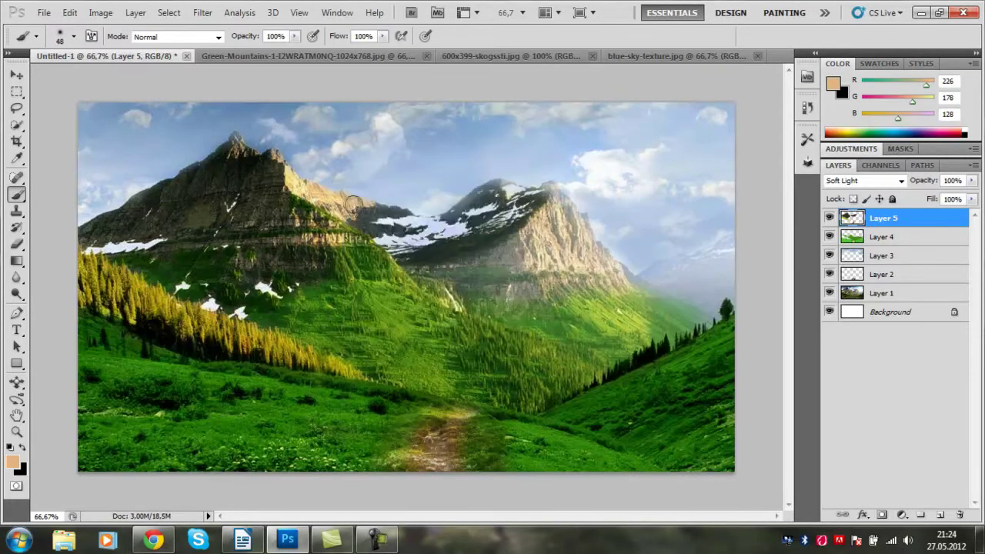
pyautogui.moveTo(572, 215)
pyautogui.mouseDown()
pyautogui.moveTo(597, 244)
pyautogui.moveTo(470, 261)
pyautogui.moveTo(518, 286)
pyautogui.moveTo(623, 282)
pyautogui.mouseUp()
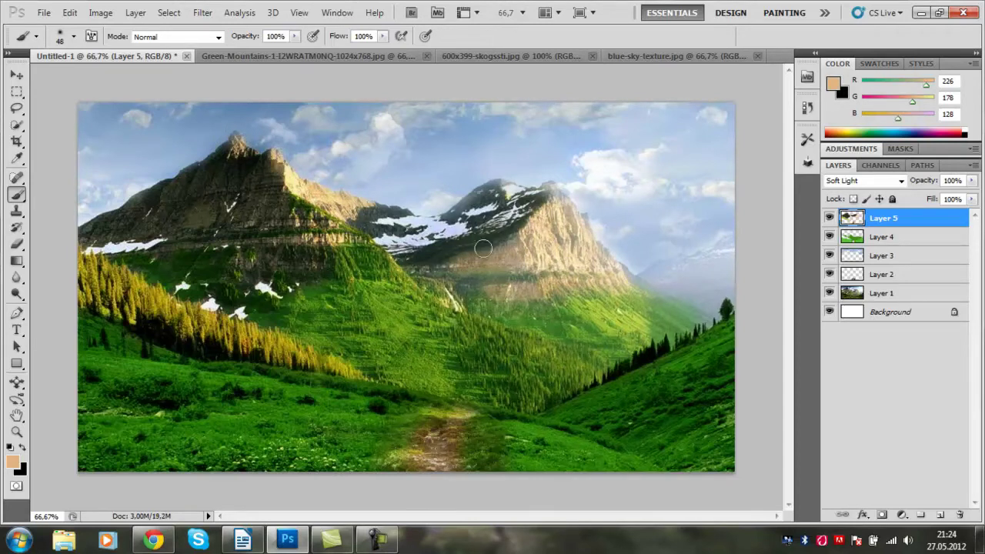
pyautogui.click(44, 12)
pyautogui.click(61, 45)
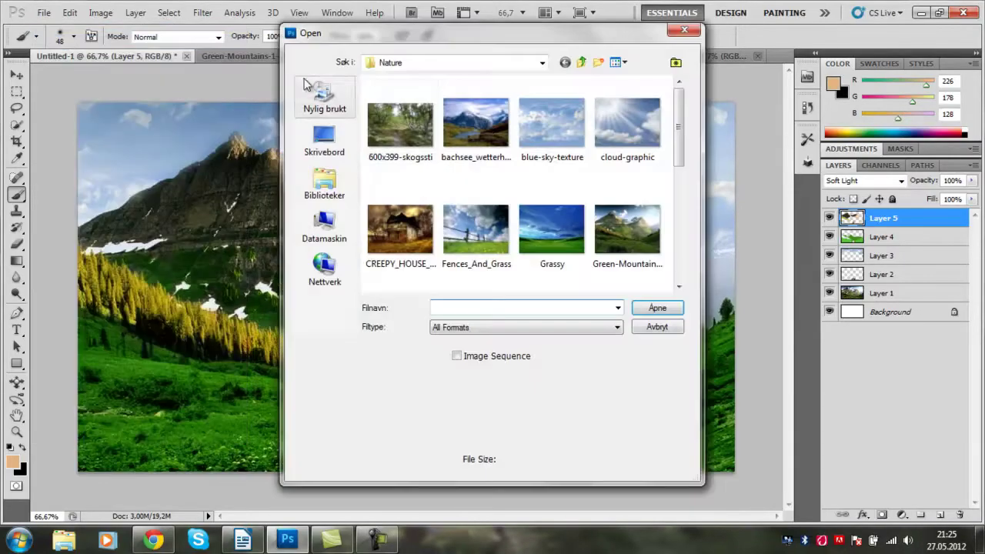
# Step: Open girl-walking-colorful-balloona.jpg from the Random folder
pyautogui.click(543, 63)
pyautogui.click(400, 204)
pyautogui.moveTo(680, 138)
pyautogui.mouseDown()
pyautogui.moveTo(682, 212)
pyautogui.moveTo(681, 161)
pyautogui.mouseUp()
pyautogui.doubleClick(477, 239)
pyautogui.doubleClick(418, 217)
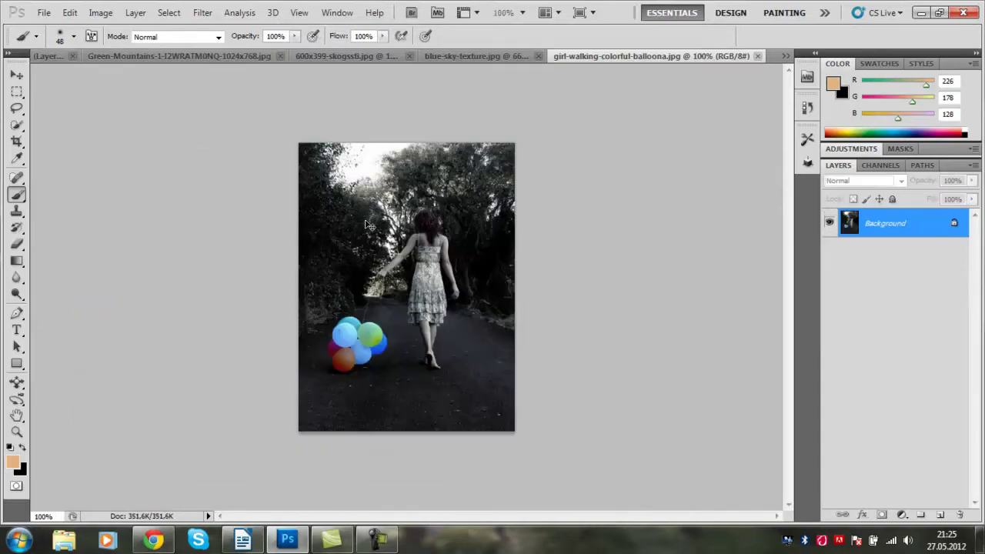
# Step: At 400% zoom, trace the walking girl with the Pen, closing the path at her feet
pyautogui.hotkey('ctrl', '+')
pyautogui.click(17, 313)
pyautogui.click(455, 450)
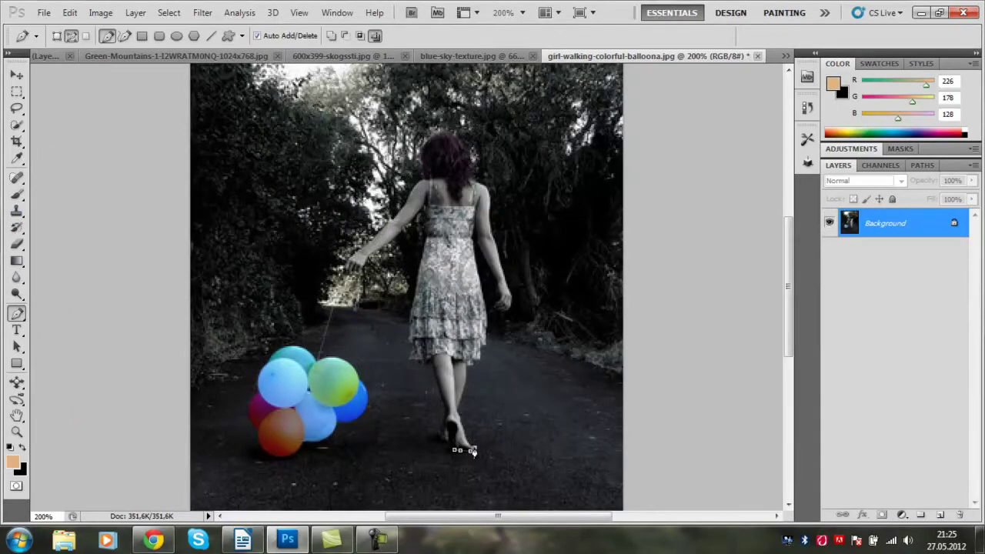
pyautogui.hotkey('ctrl', '+')
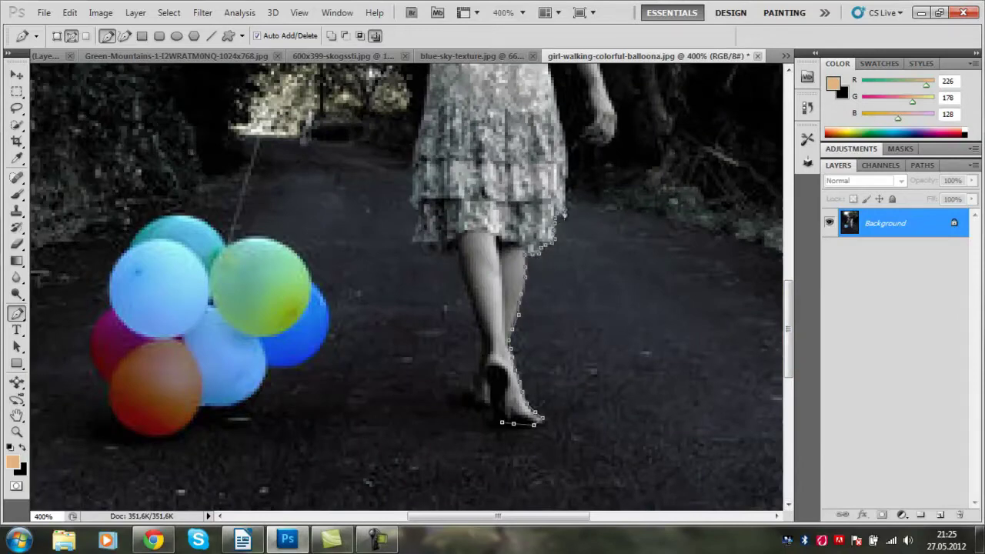
pyautogui.scroll(5, 777, 308)
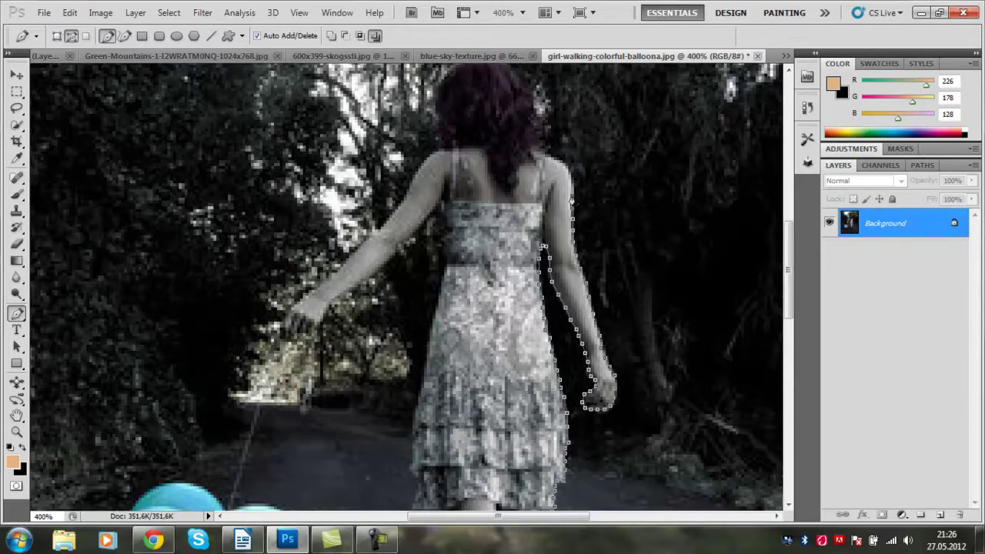
pyautogui.scroll(5, 789, 273)
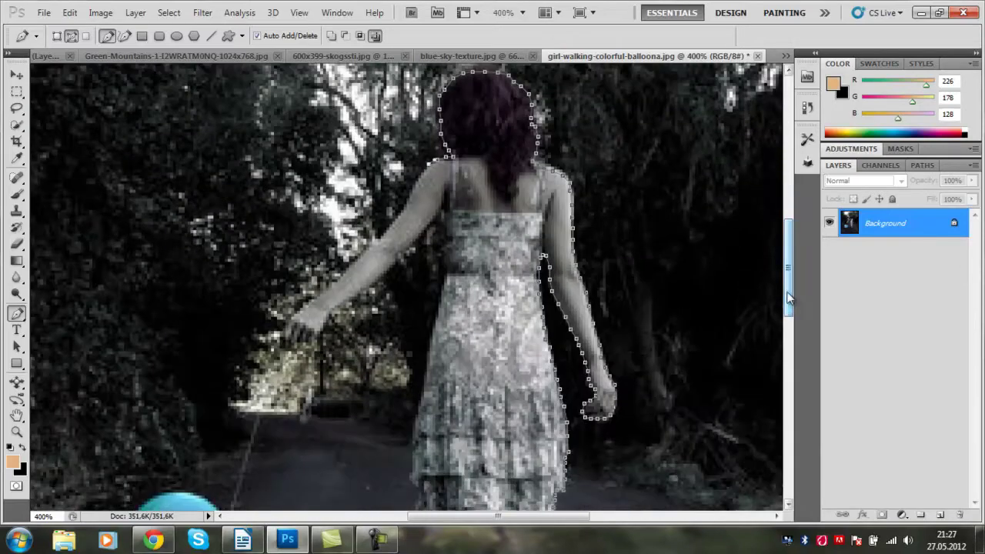
pyautogui.moveTo(738, 329); pyautogui.dragTo(419, 182)
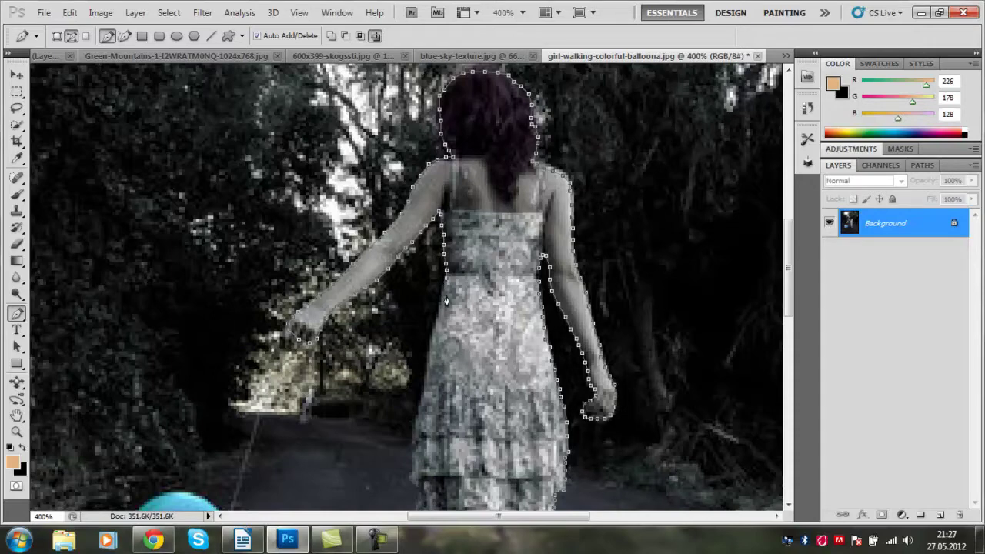
pyautogui.scroll(-3, 448, 300)
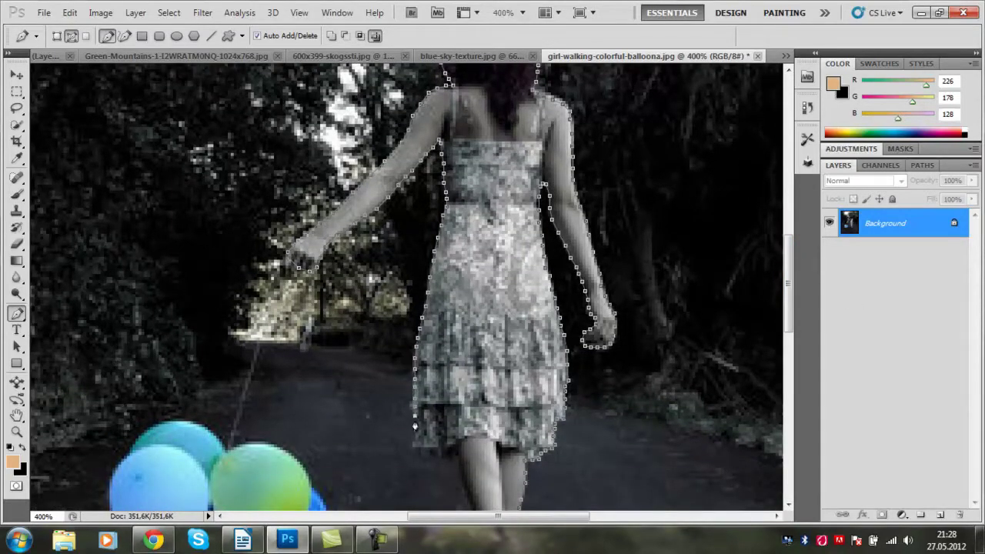
pyautogui.scroll(-5, 462, 385)
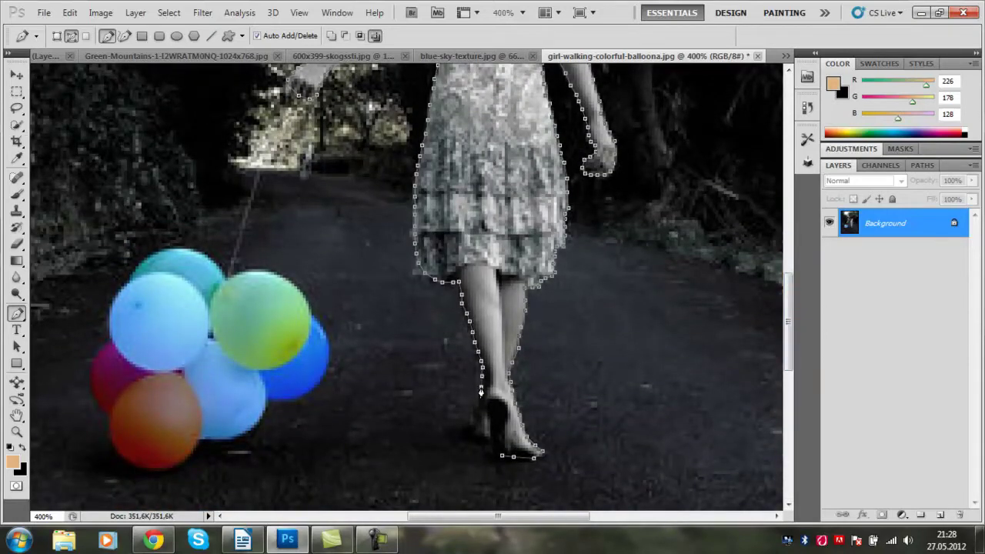
pyautogui.click(491, 453)
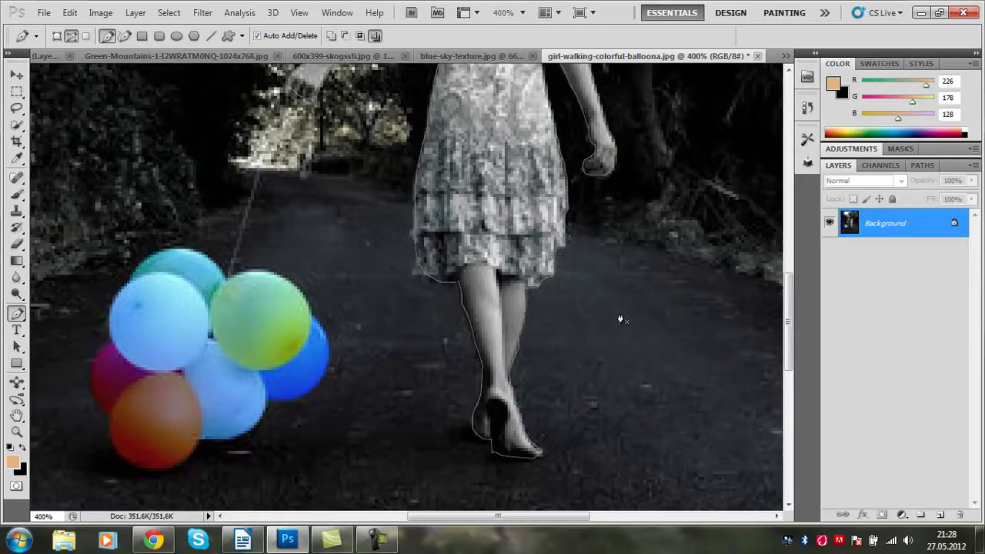
# Step: Mask the girl with a vector mask from her path and drag her onto the valley path as Layer 6
pyautogui.doubleClick(895, 225)
pyautogui.rightClick(535, 214)
pyautogui.click(573, 222)
pyautogui.hotkey('ctrl', '-')
pyautogui.moveTo(788, 289); pyautogui.dragTo(788, 223)
pyautogui.press('v')
pyautogui.moveTo(230, 203); pyautogui.dragTo(435, 379)
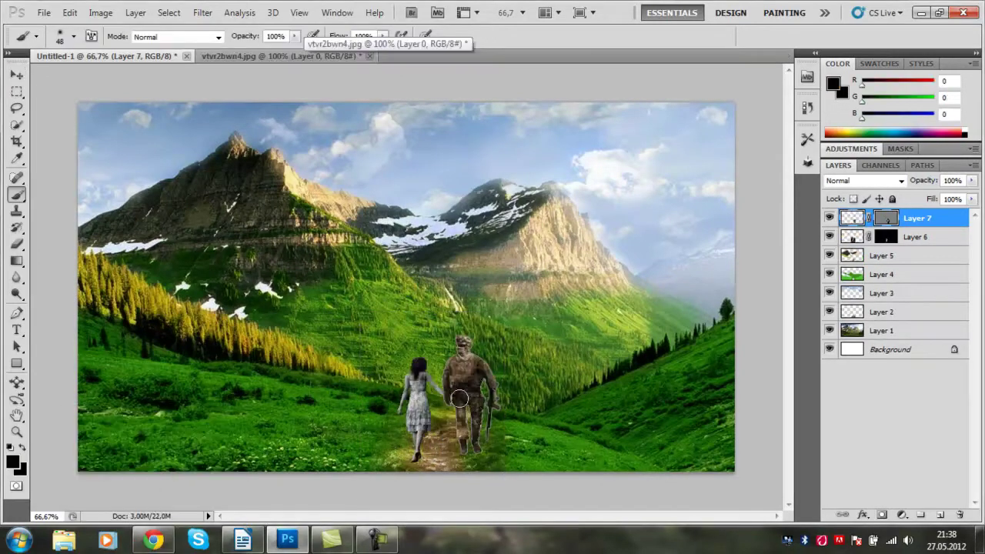
# Step: Paint the man figure on Layer 7 solid black at 50% opacity
pyautogui.moveTo(465, 346); pyautogui.dragTo(508, 436)
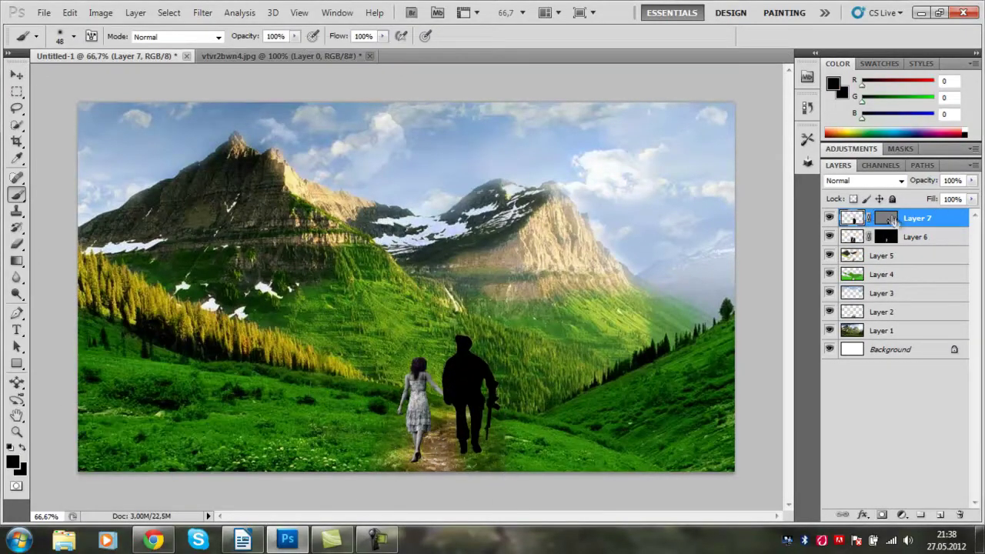
pyautogui.click(972, 180)
pyautogui.moveTo(974, 197); pyautogui.dragTo(938, 197)
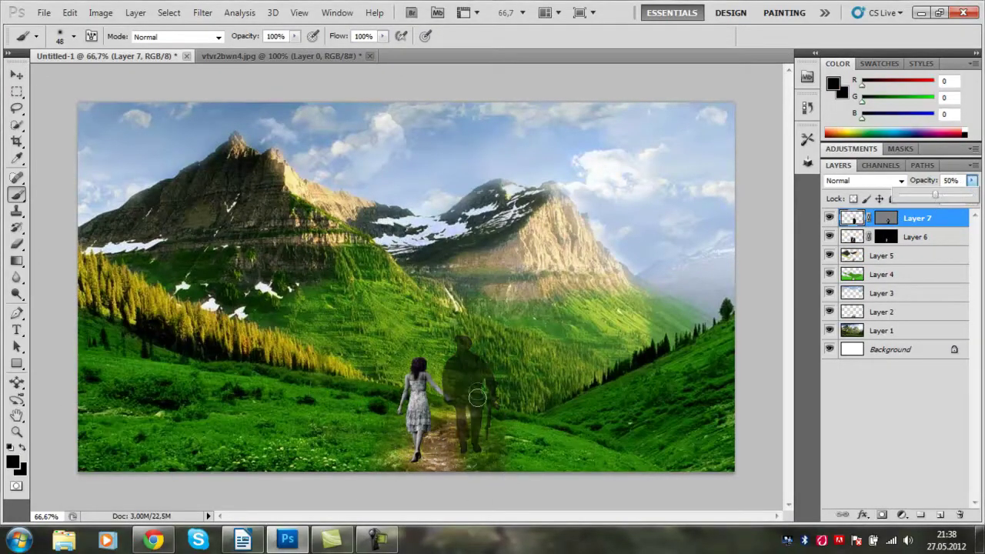
# Step: Shrink and reposition the girl on Layer 6 along the path
pyautogui.press('v')
pyautogui.click(914, 237)
pyautogui.hotkey('ctrl', 't')
pyautogui.moveTo(431, 400); pyautogui.dragTo(427, 412)
# Step: Commit the girl's transform and duplicate Layer 6 as Layer 6 copy
pyautogui.press('Return')
pyautogui.rightClick(916, 237)
pyautogui.click(793, 237)
pyautogui.click(608, 163)
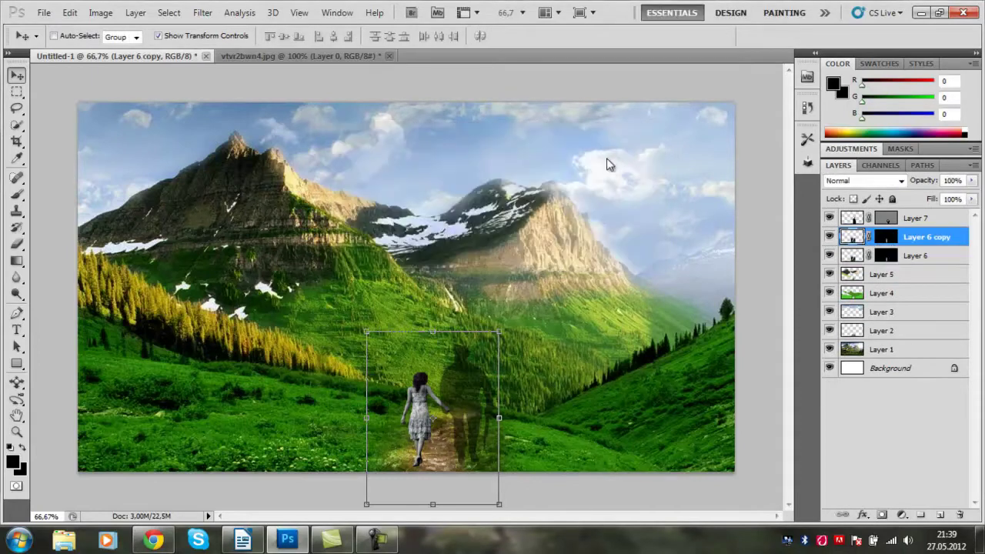
# Step: Flip Layer 6 copy vertically below the girl's feet and rotate it about 37°
pyautogui.rightClick(404, 412)
pyautogui.hotkey('ctrl', 't')
pyautogui.rightClick(410, 413)
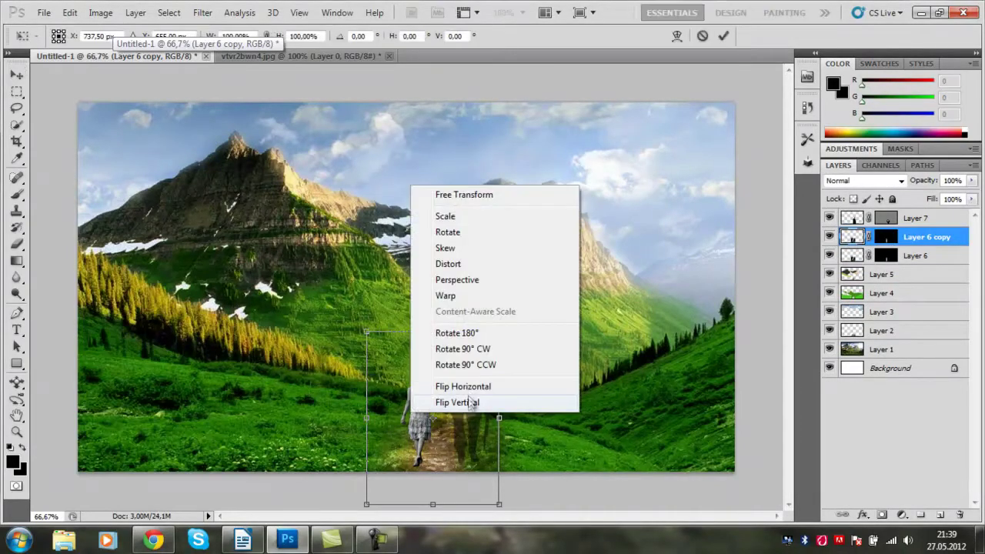
pyautogui.click(457, 402)
pyautogui.moveTo(435, 369); pyautogui.dragTo(428, 462)
pyautogui.moveTo(358, 415); pyautogui.dragTo(320, 54)
pyautogui.press('b')
pyautogui.press('Return')
# Step: Set the copy to about 50% opacity and skew it into a shadow sloping across the grass
pyautogui.moveTo(972, 181); pyautogui.dragTo(940, 205)
pyautogui.press('v')
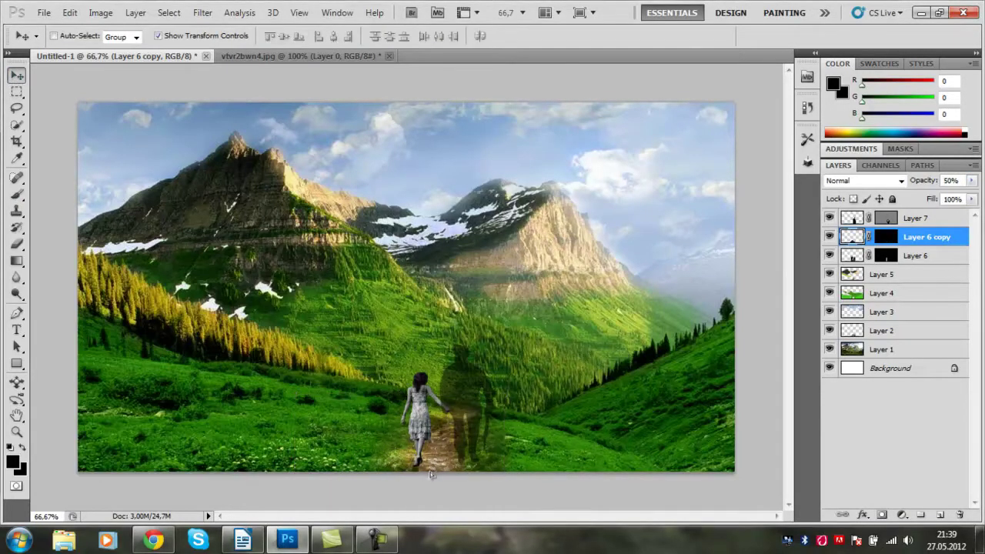
pyautogui.click(44, 12)
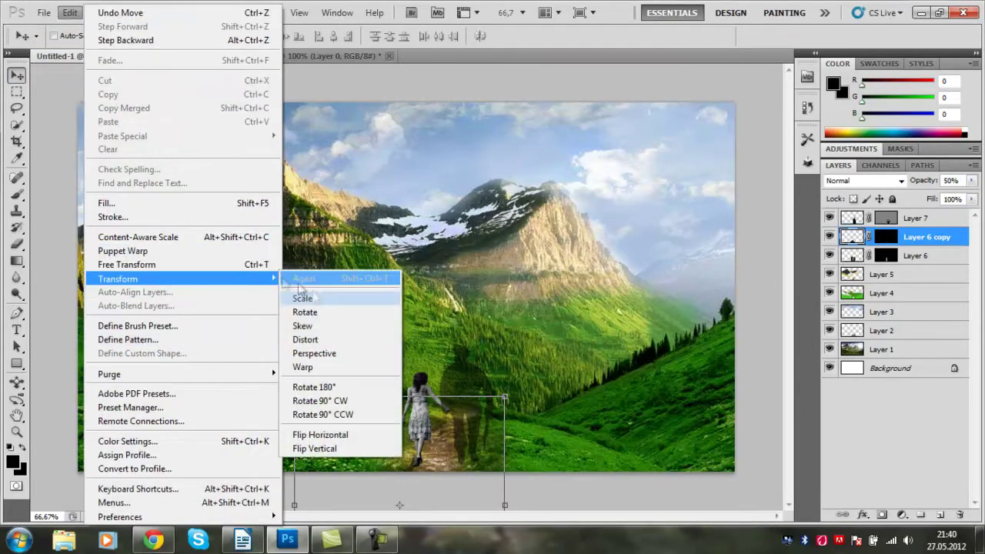
pyautogui.click(300, 326)
pyautogui.moveTo(295, 398)
pyautogui.mouseDown()
pyautogui.moveTo(302, 377)
pyautogui.moveTo(313, 384)
pyautogui.mouseUp()
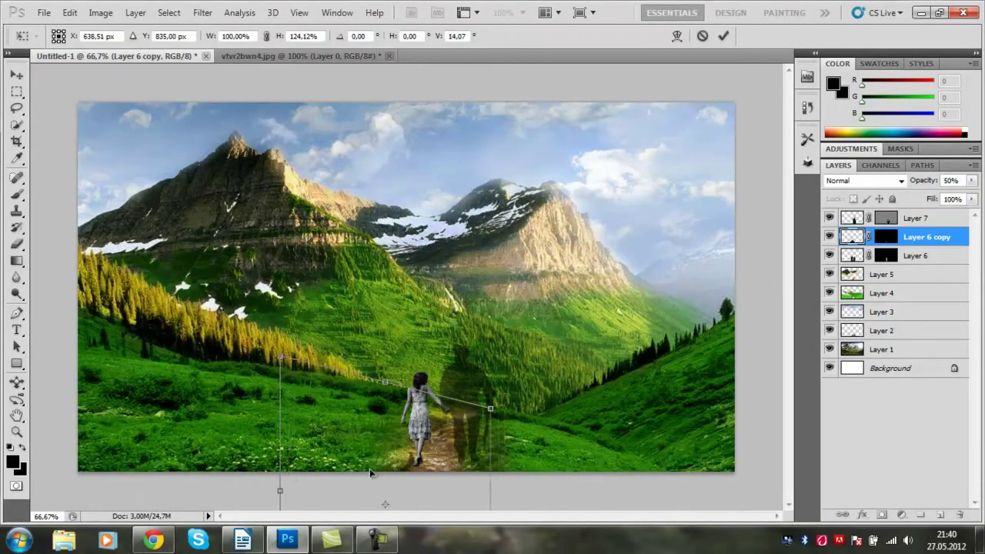
pyautogui.moveTo(393, 504)
pyautogui.mouseDown()
pyautogui.moveTo(366, 317)
pyautogui.moveTo(351, 384)
pyautogui.mouseUp()
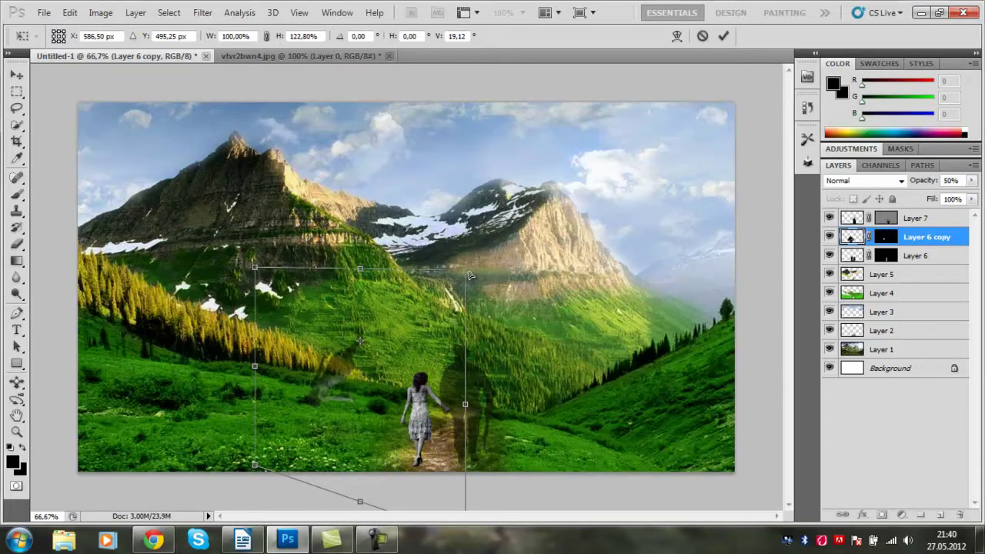
pyautogui.moveTo(345, 371)
pyautogui.mouseDown()
pyautogui.moveTo(389, 488)
pyautogui.moveTo(341, 319)
pyautogui.moveTo(393, 491)
pyautogui.mouseUp()
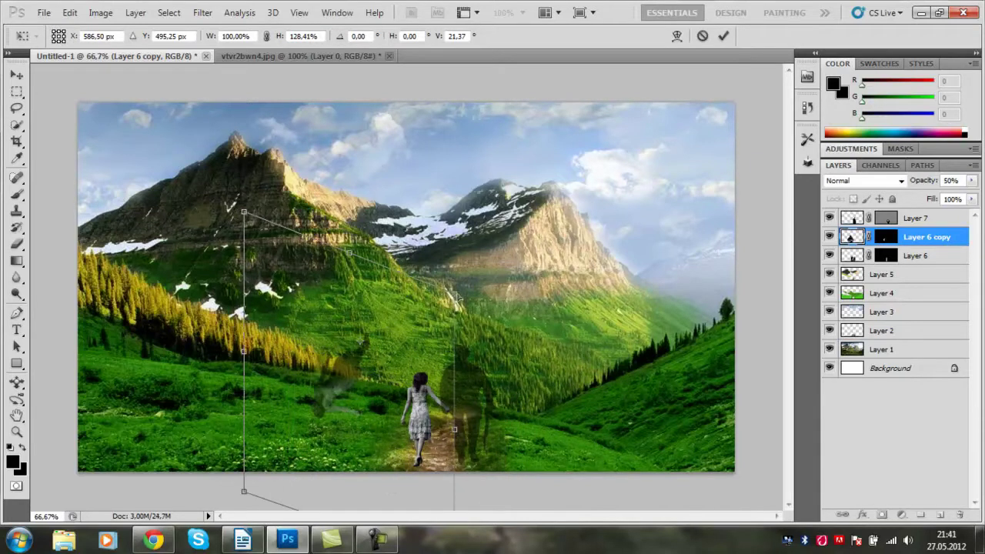
pyautogui.moveTo(456, 297)
pyautogui.mouseDown()
pyautogui.moveTo(247, 408)
pyautogui.moveTo(364, 508)
pyautogui.moveTo(483, 422)
pyautogui.mouseUp()
pyautogui.press('Return')
pyautogui.click(916, 217)
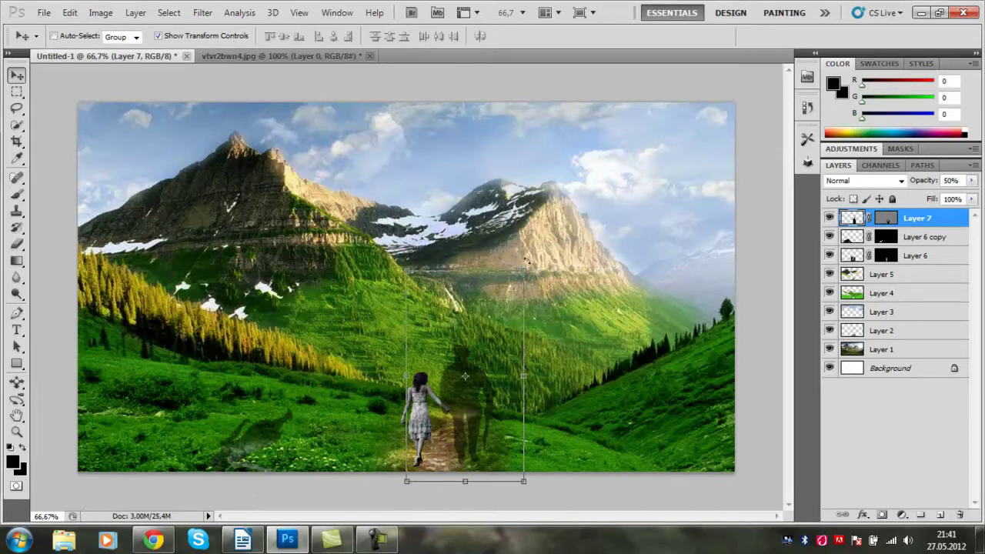
# Step: Scale the man silhouette on Layer 7 down and place it beside the girl
pyautogui.hotkey('ctrl', 't')
pyautogui.moveTo(504, 287); pyautogui.dragTo(473, 399)
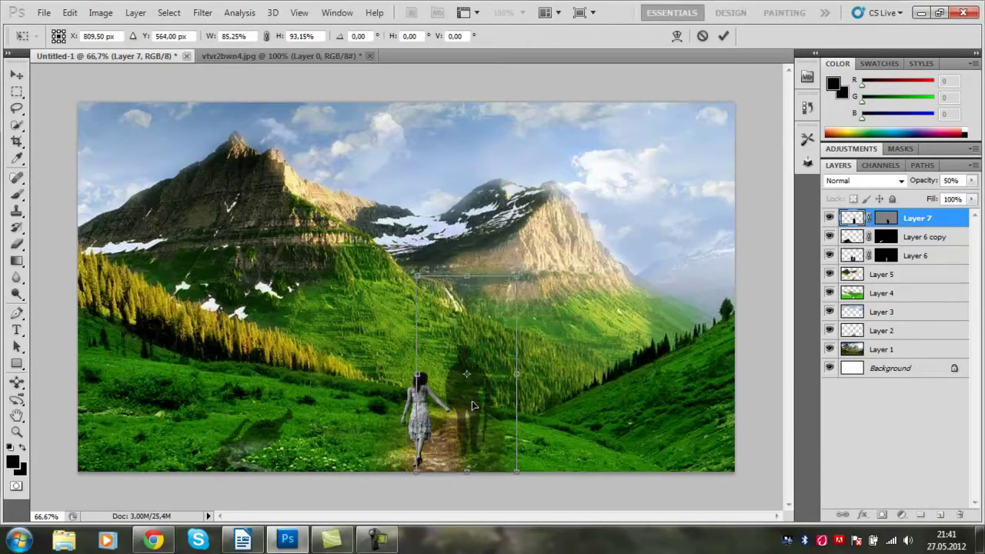
pyautogui.moveTo(516, 275); pyautogui.dragTo(500, 295)
pyautogui.moveTo(466, 402); pyautogui.dragTo(474, 400)
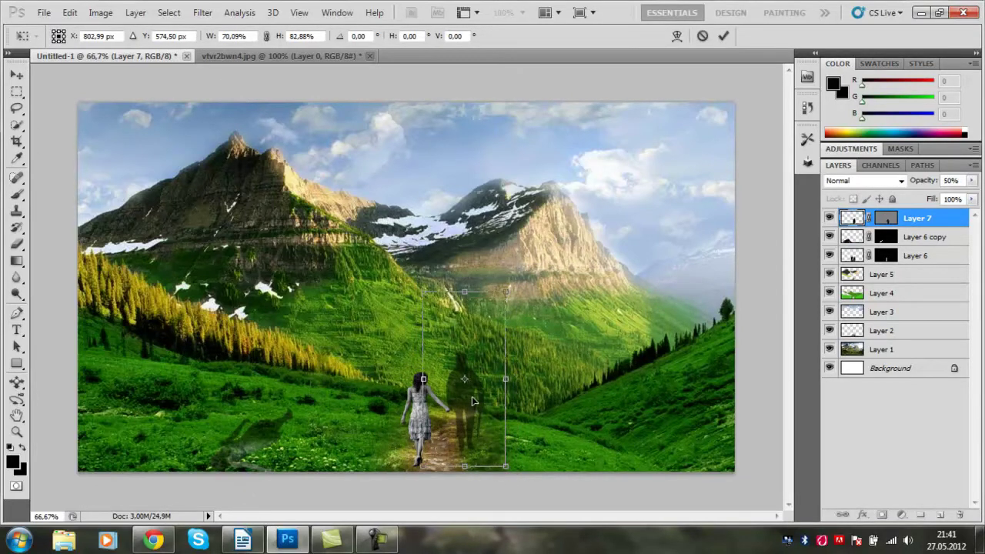
pyautogui.press('Return')
# Step: Select Layer 6 copy and add a new empty Layer 8 below Layer 7
pyautogui.click(916, 256)
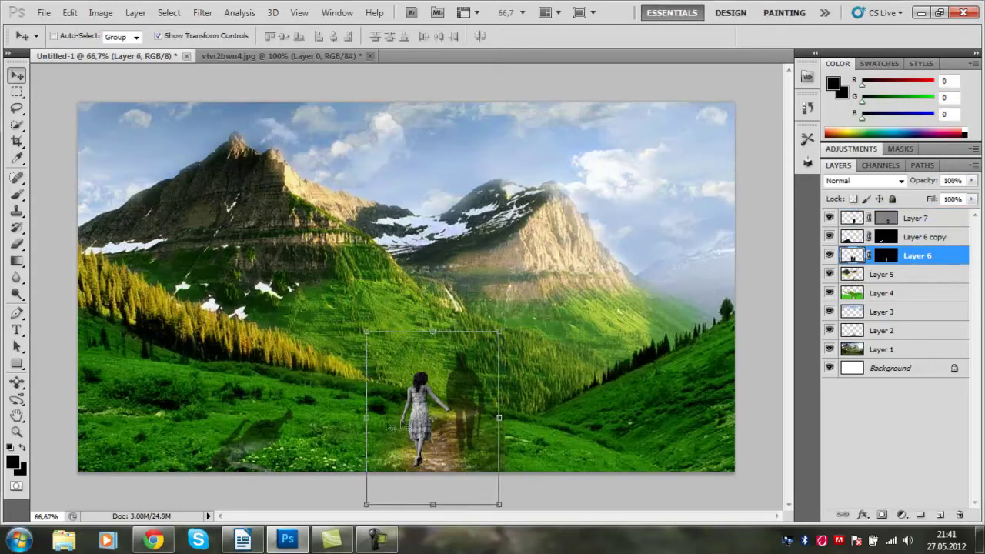
pyautogui.hotkey('alt', ']')
pyautogui.hotkey('alt', ']')
pyautogui.press('5')
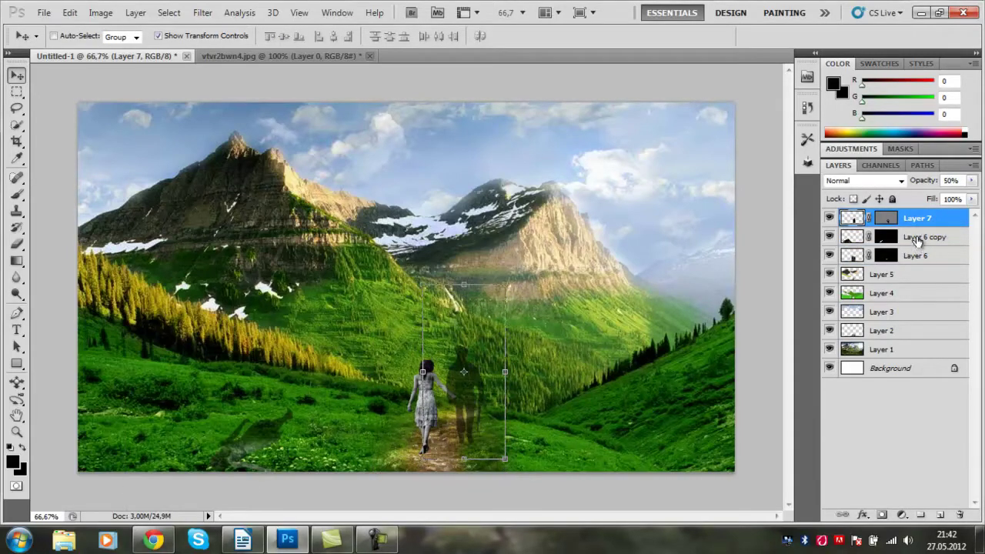
pyautogui.click(918, 239)
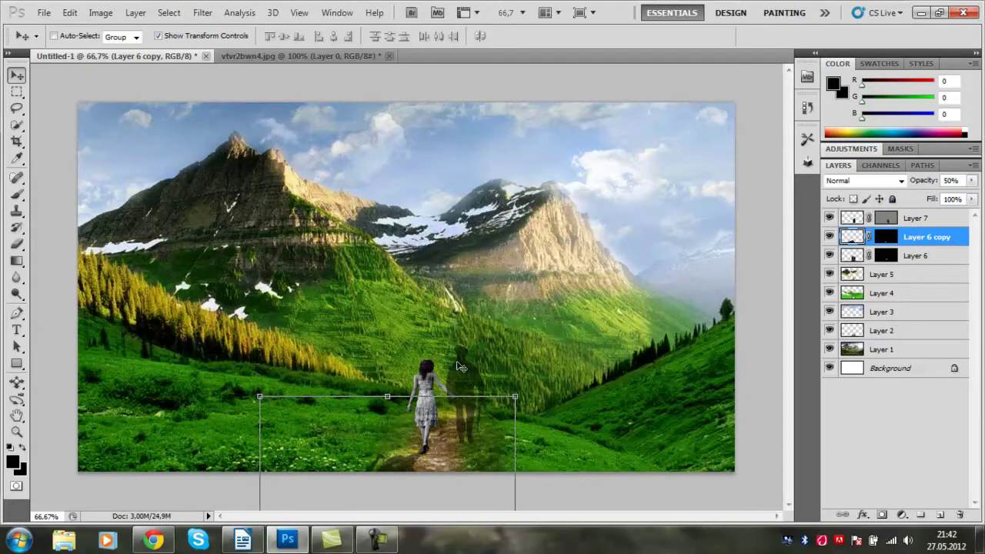
pyautogui.scroll(1, 363, 488)
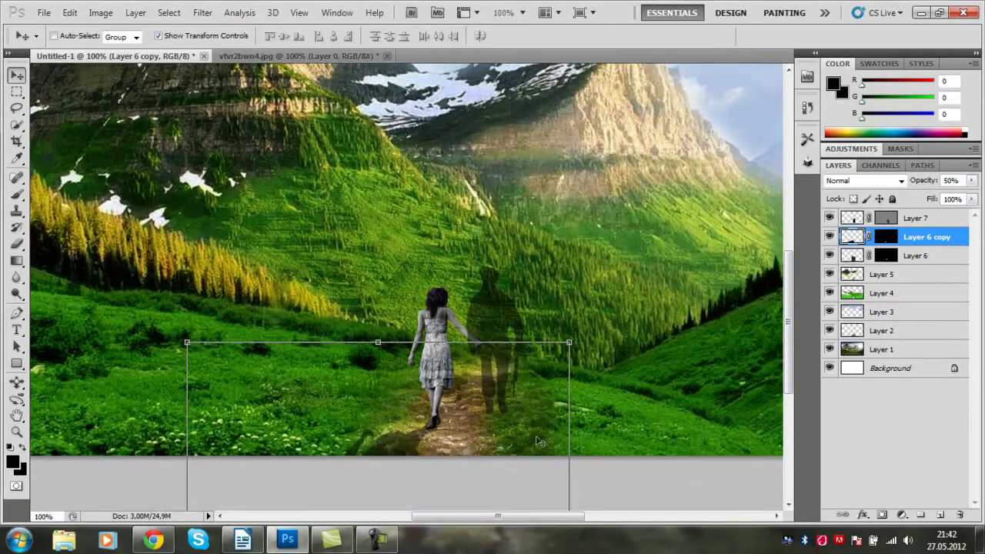
pyautogui.click(940, 515)
# Step: Reduce the brush size from 48 to 10 pixels for shading on Layer 8
pyautogui.press('b')
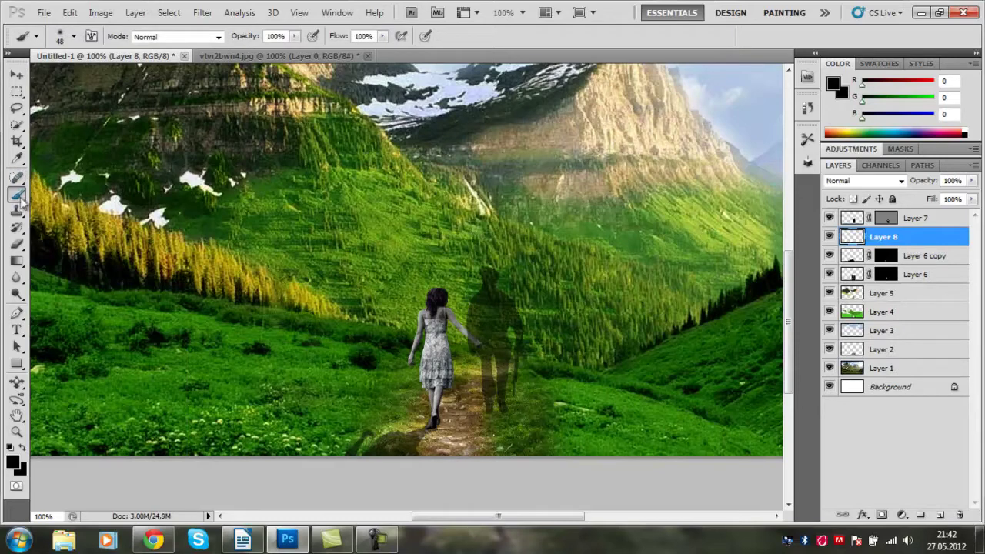
pyautogui.rightClick(432, 263)
pyautogui.moveTo(479, 297); pyautogui.dragTo(460, 297)
pyautogui.click(416, 351)
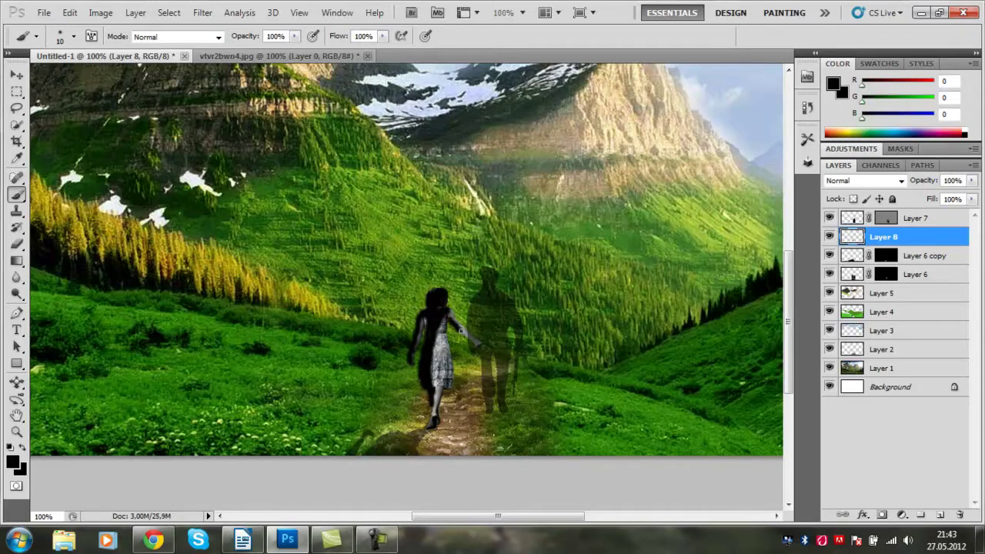
# Step: Set Layer 8's blend mode to Soft Light
pyautogui.click(865, 181)
pyautogui.click(847, 190)
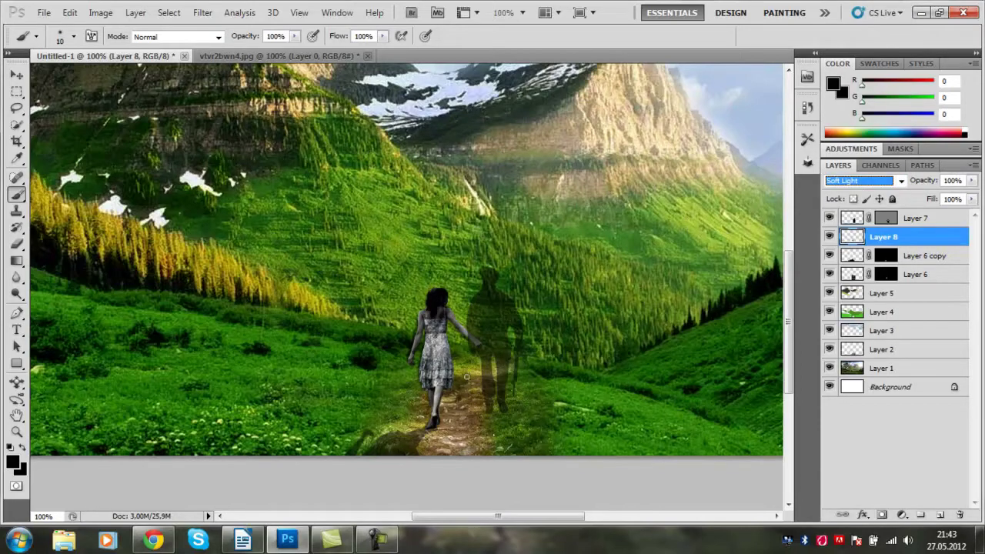
pyautogui.press('v')
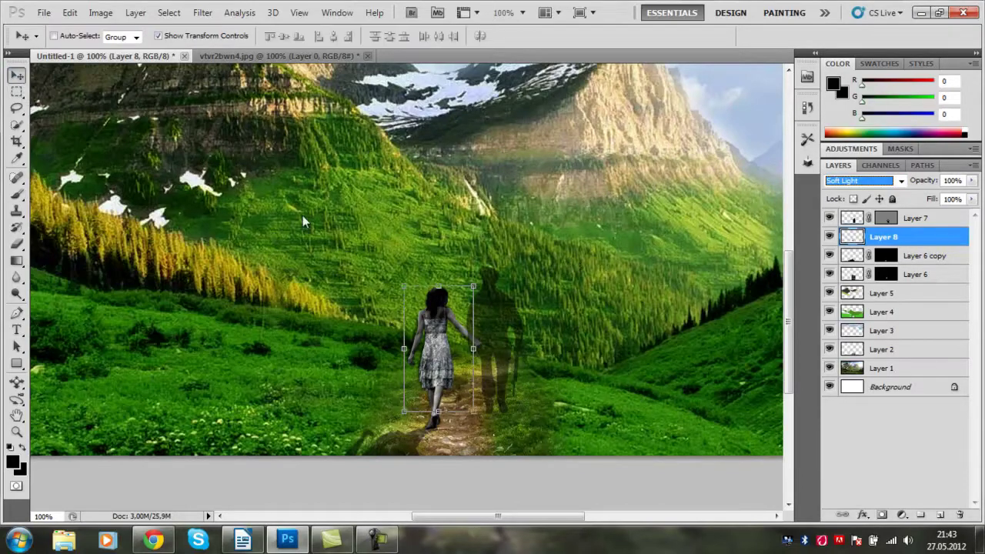
pyautogui.click(920, 220)
pyautogui.click(899, 371)
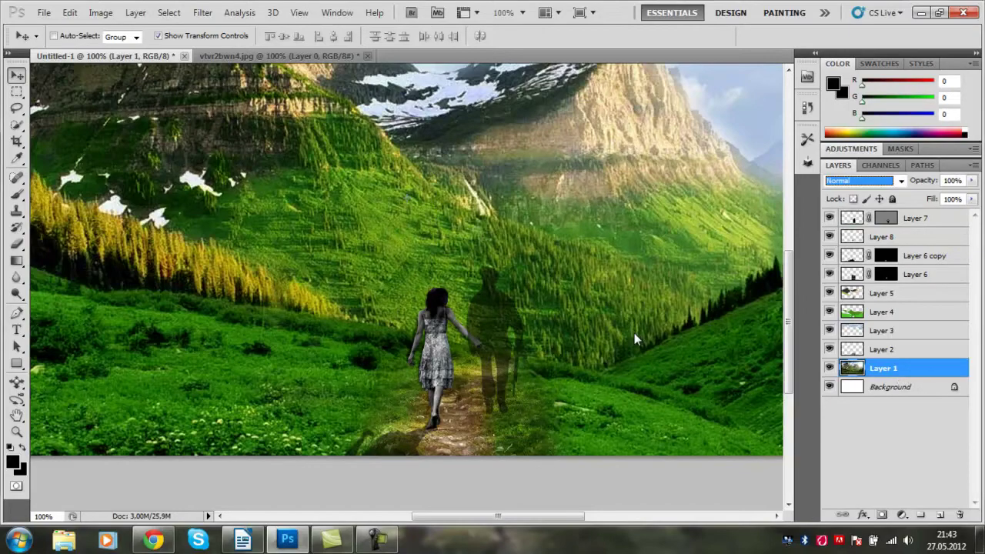
# Step: Nudge Layer 7's man figure slightly right and down and raise its opacity to 66%
pyautogui.hotkey('ctrl', '-')
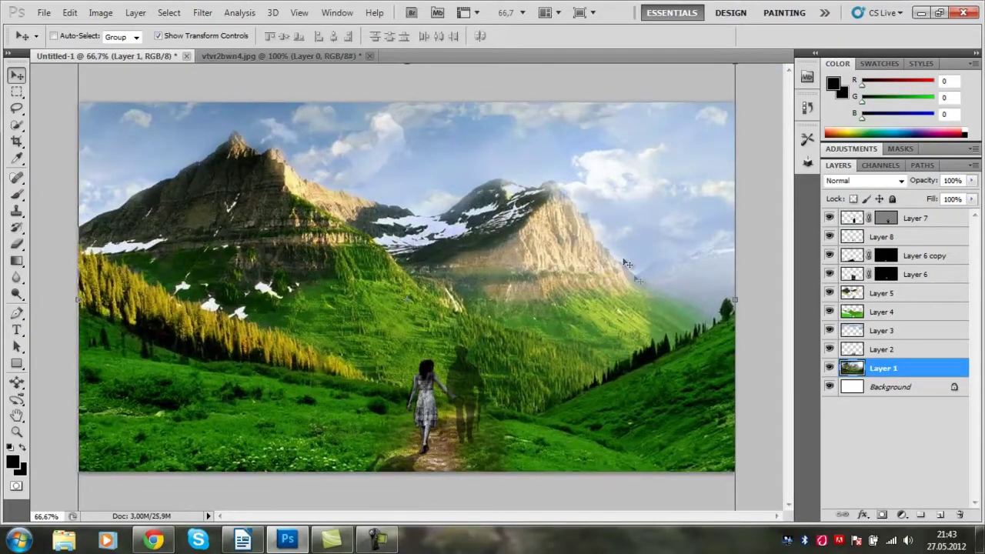
pyautogui.click(923, 221)
pyautogui.moveTo(494, 348); pyautogui.dragTo(496, 349)
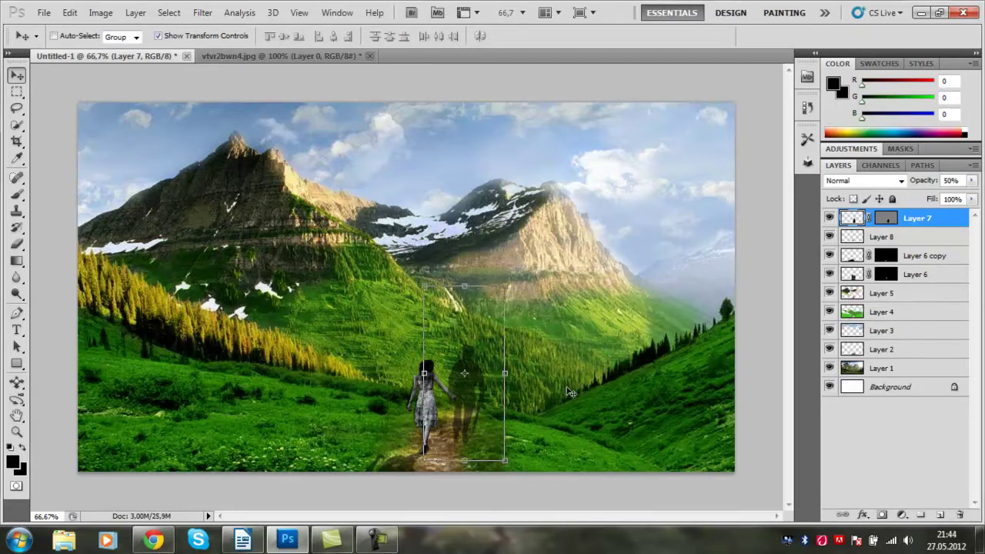
pyautogui.rightClick(471, 397)
pyautogui.click(491, 402)
pyautogui.moveTo(533, 351); pyautogui.dragTo(537, 354)
pyautogui.click(158, 36)
pyautogui.click(971, 180)
pyautogui.moveTo(933, 199); pyautogui.dragTo(949, 200)
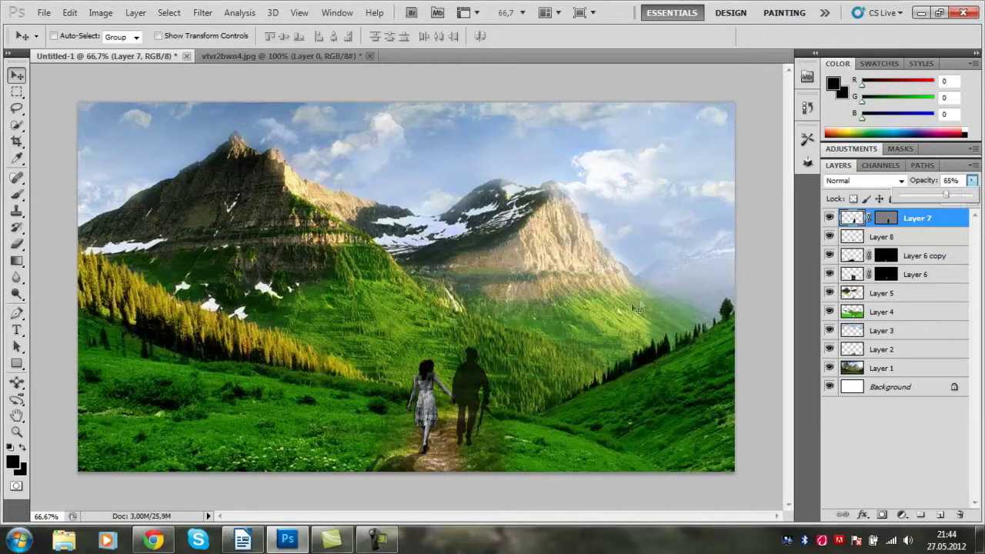
# Step: Delete Layer 7 and select Layer 8
pyautogui.rightClick(916, 218)
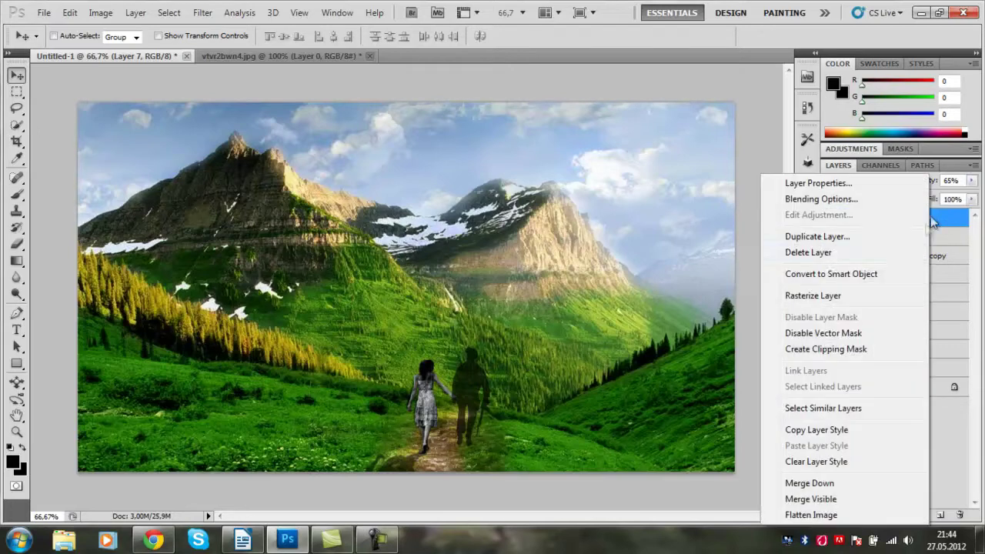
pyautogui.click(793, 251)
pyautogui.click(890, 238)
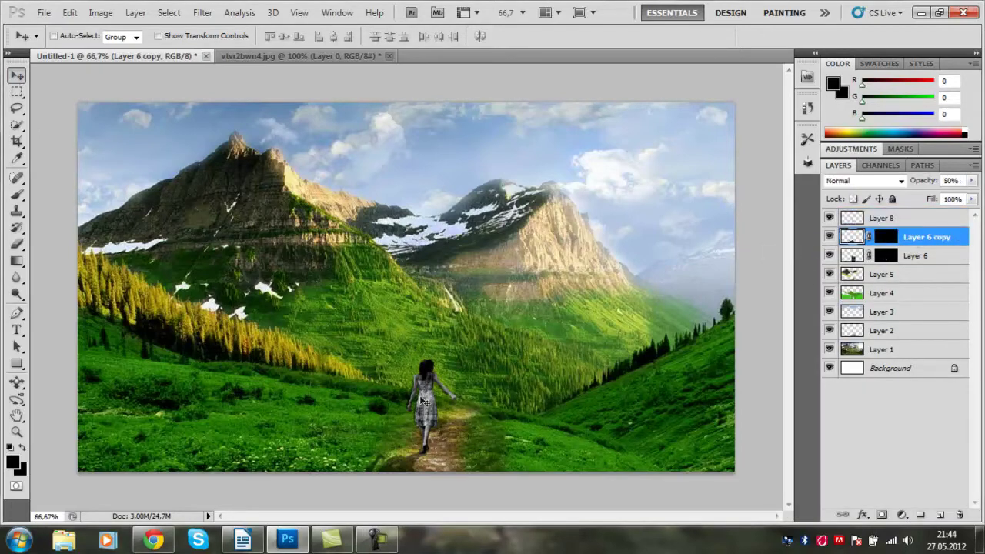
pyautogui.hotkey('alt', '[')
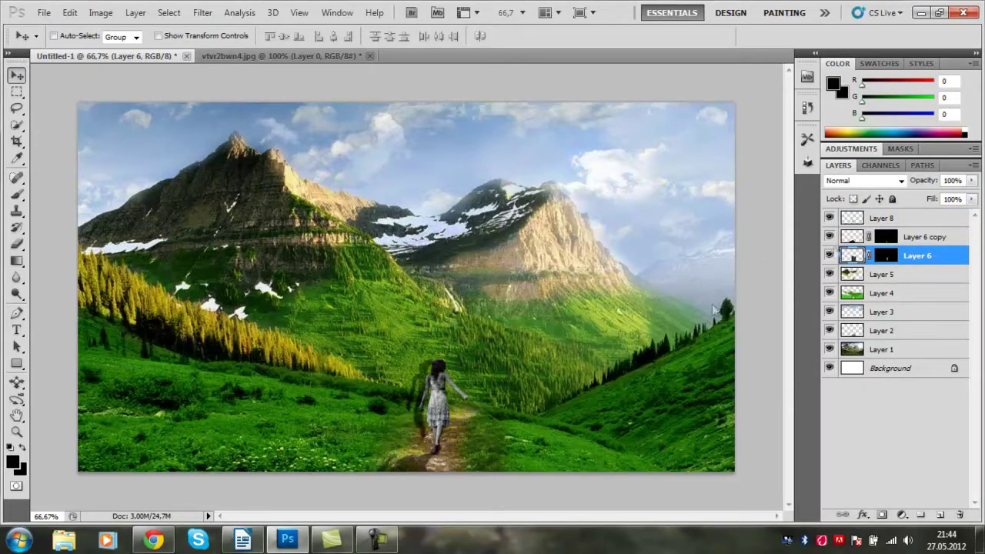
pyautogui.hotkey('alt', ']')
pyautogui.hotkey('alt', ']')
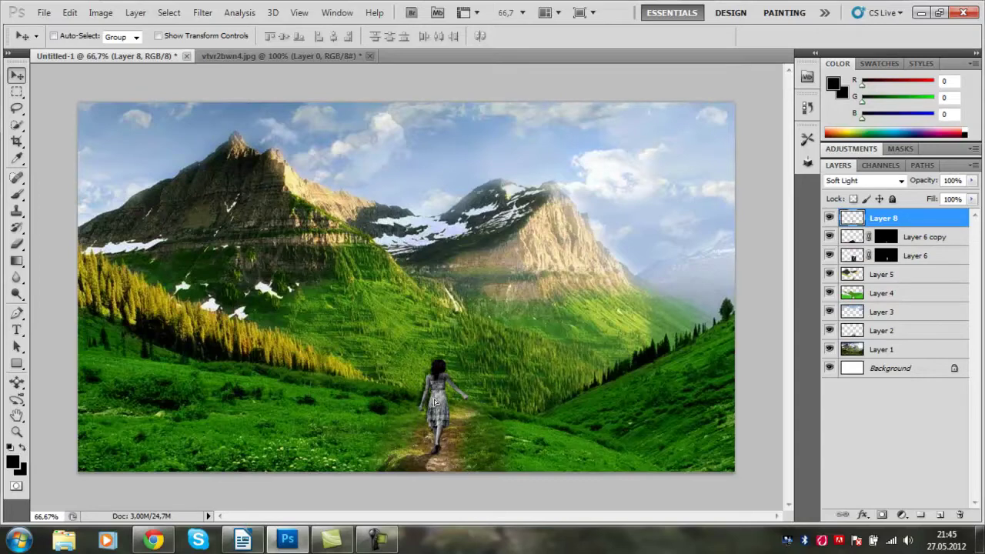
# Step: Add a Brightness/Contrast adjustment layer with brightness -35 and contrast 100
pyautogui.click(938, 513)
pyautogui.click(960, 515)
pyautogui.click(902, 515)
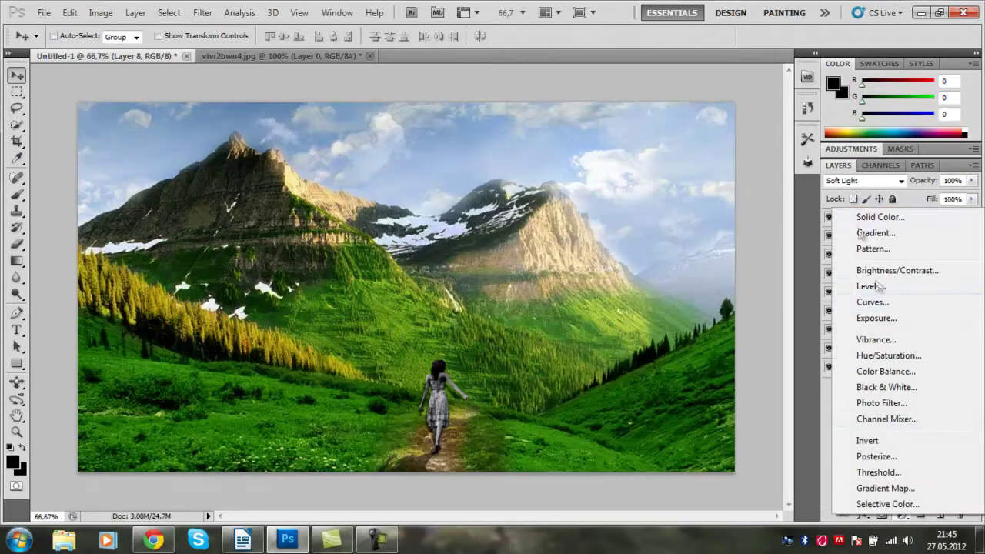
pyautogui.click(868, 266)
pyautogui.moveTo(900, 204)
pyautogui.mouseDown()
pyautogui.moveTo(881, 204)
pyautogui.moveTo(969, 233)
pyautogui.mouseUp()
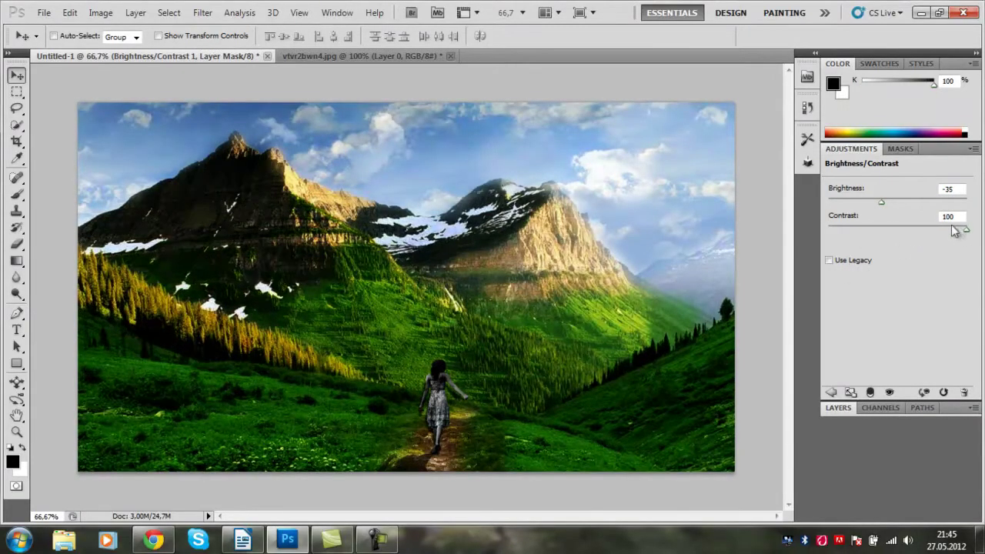
pyautogui.click(838, 408)
# Step: Add a Photo Filter adjustment layer using Warming Filter (85) at 76% density
pyautogui.click(902, 515)
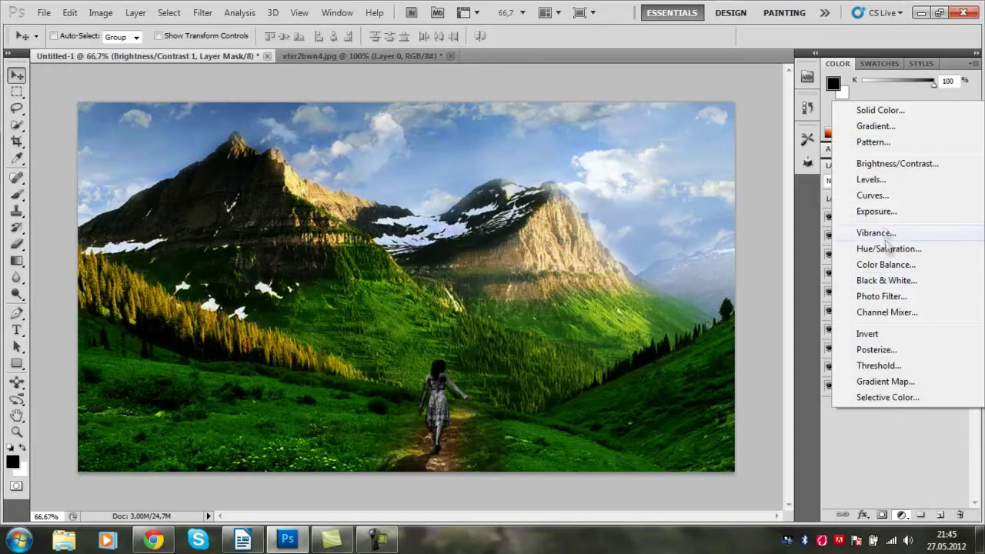
pyautogui.click(893, 300)
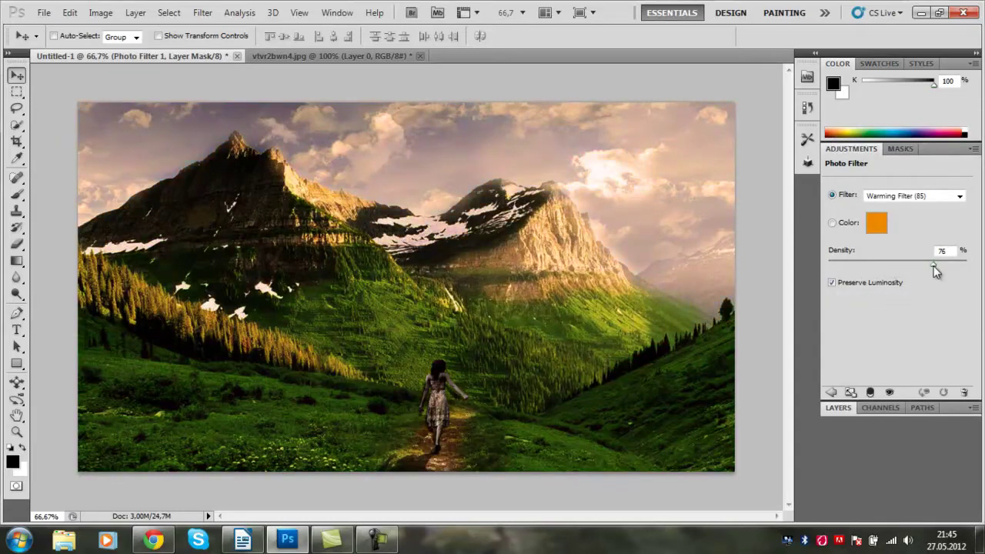
pyautogui.click(839, 407)
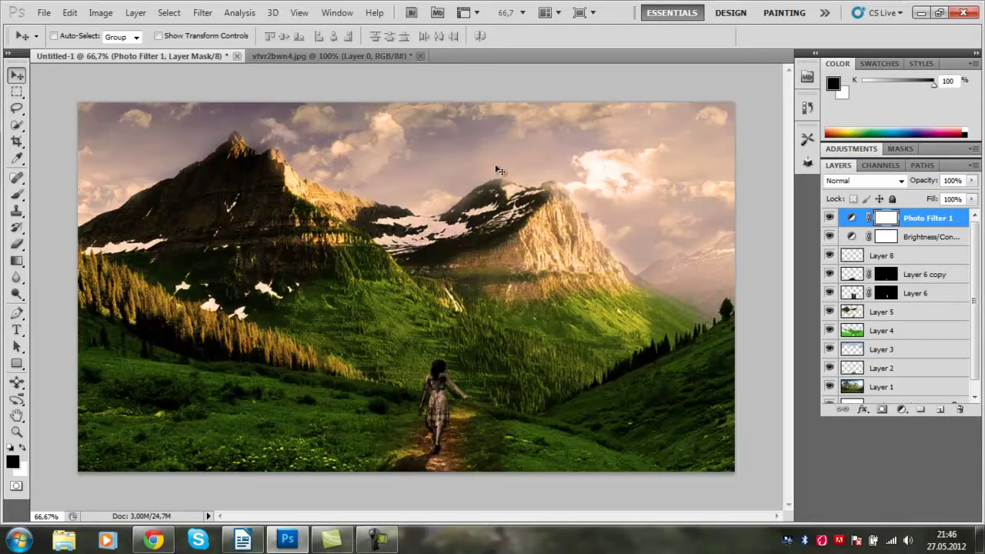
# Step: Type 'Freedom' near the top of the image in Brush Script Std at 60 pt
pyautogui.click(16, 329)
pyautogui.click(505, 126)
pyautogui.write('Freedom')
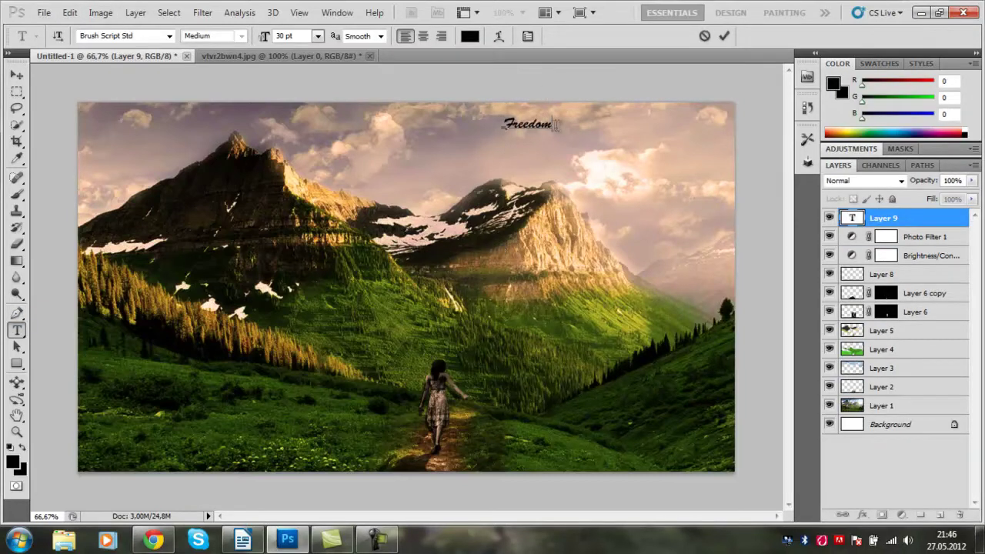
pyautogui.hotkey('ctrl', 'a')
pyautogui.click(317, 36)
pyautogui.click(315, 248)
pyautogui.click(168, 36)
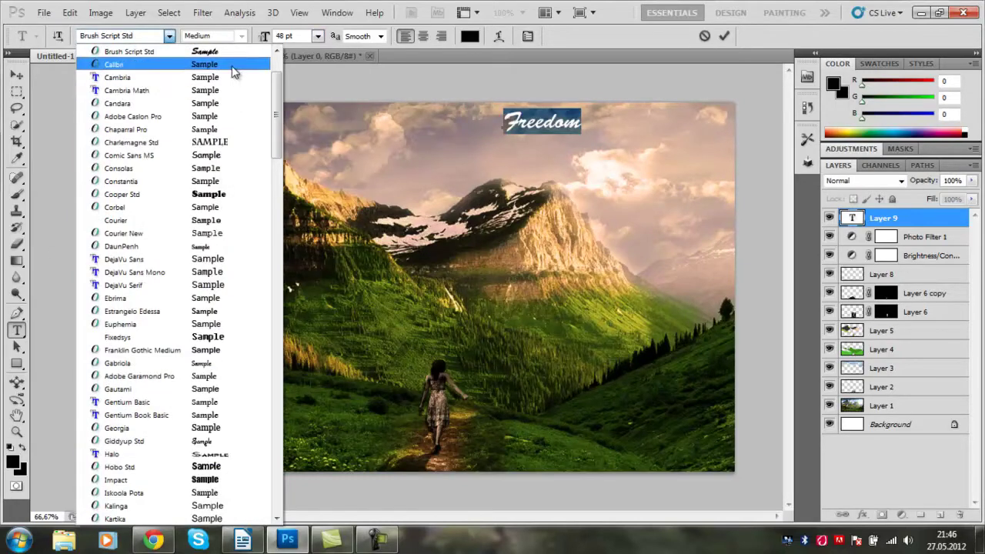
pyautogui.click(300, 50)
pyautogui.click(317, 36)
pyautogui.click(316, 264)
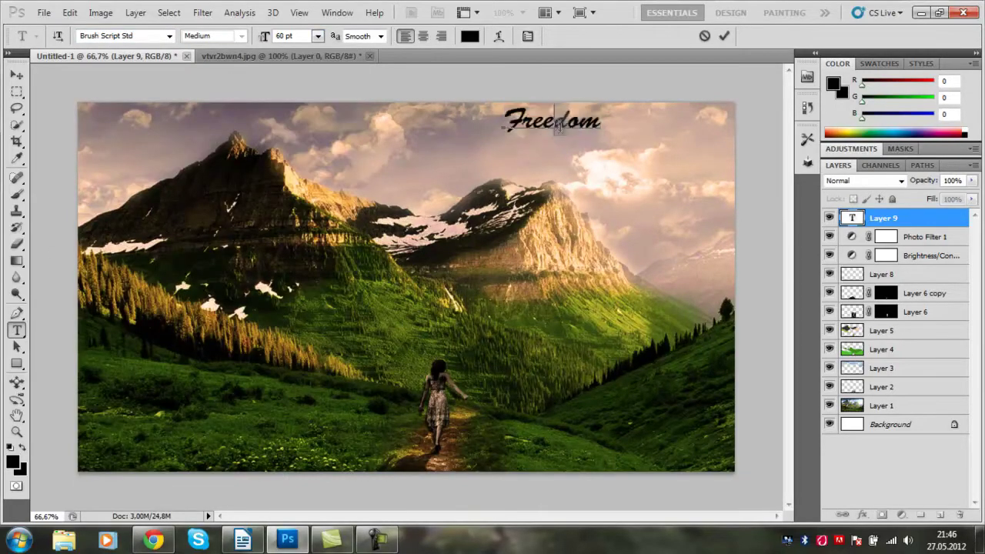
pyautogui.hotkey('ctrl', 'Return')
# Step: Move the black Freedom text toward the top right, then delete that layer
pyautogui.press('v')
pyautogui.moveTo(584, 129); pyautogui.dragTo(649, 131)
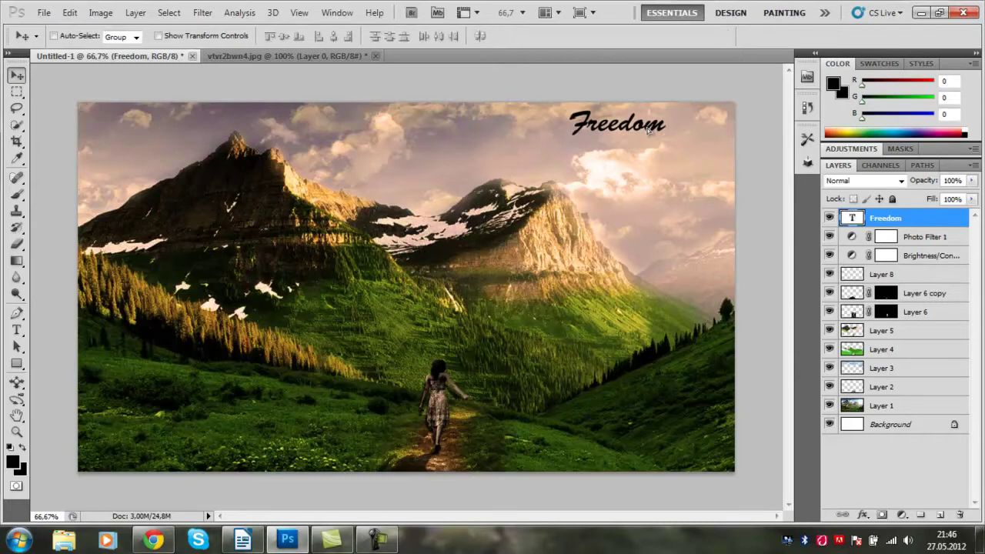
pyautogui.press('Delete')
# Step: Retype 'Freedom' in white (#ffffff) and position it near the top right
pyautogui.press('t')
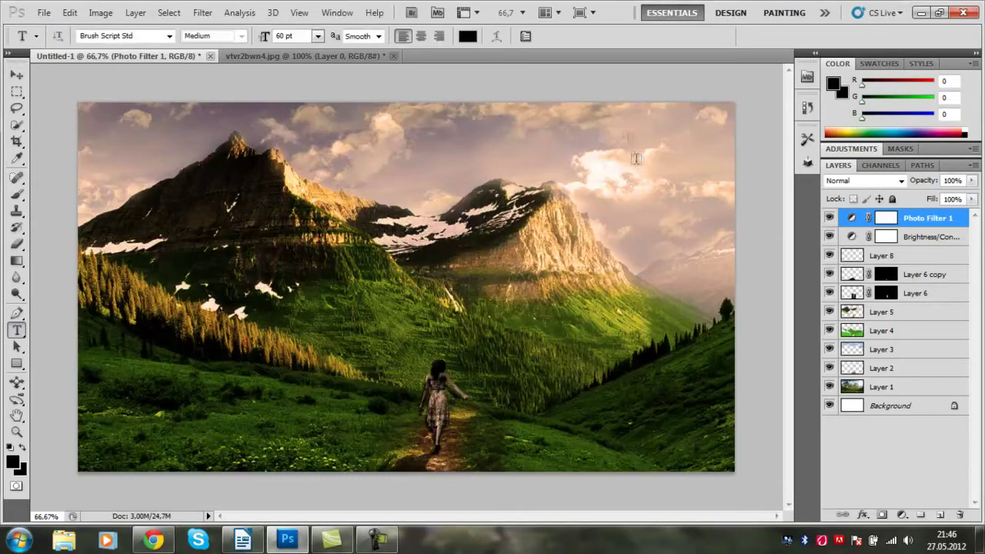
pyautogui.click(595, 122)
pyautogui.write('Freedom')
pyautogui.hotkey('ctrl', 'a')
pyautogui.click(470, 36)
pyautogui.write('ffffff')
pyautogui.press('Return')
pyautogui.hotkey('ctrl', 'Return')
pyautogui.press('v')
pyautogui.moveTo(626, 119); pyautogui.dragTo(624, 127)
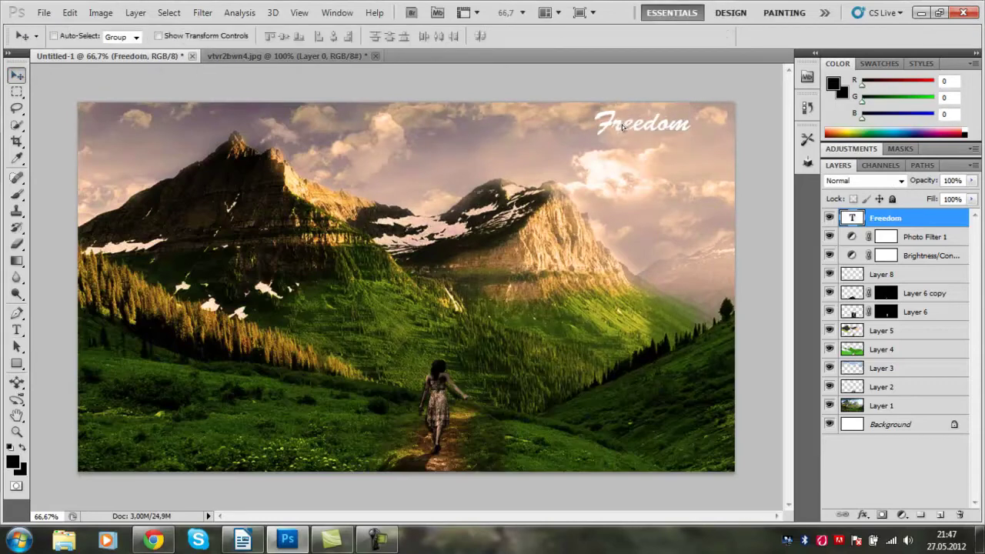
pyautogui.doubleClick(941, 223)
# Step: Give the Freedom layer Drop Shadow, Outer Glow and Stroke effects
pyautogui.click(102, 205)
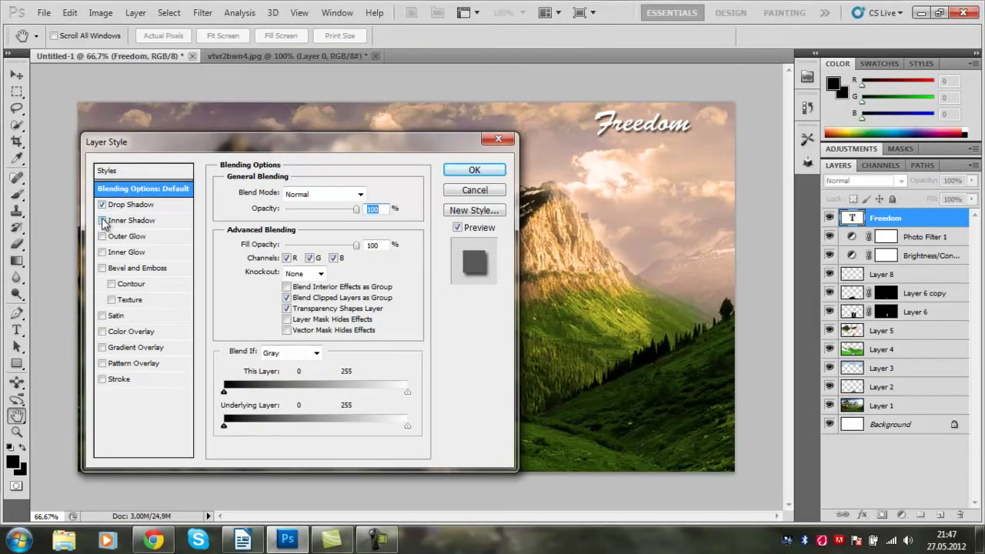
pyautogui.click(101, 237)
pyautogui.click(102, 379)
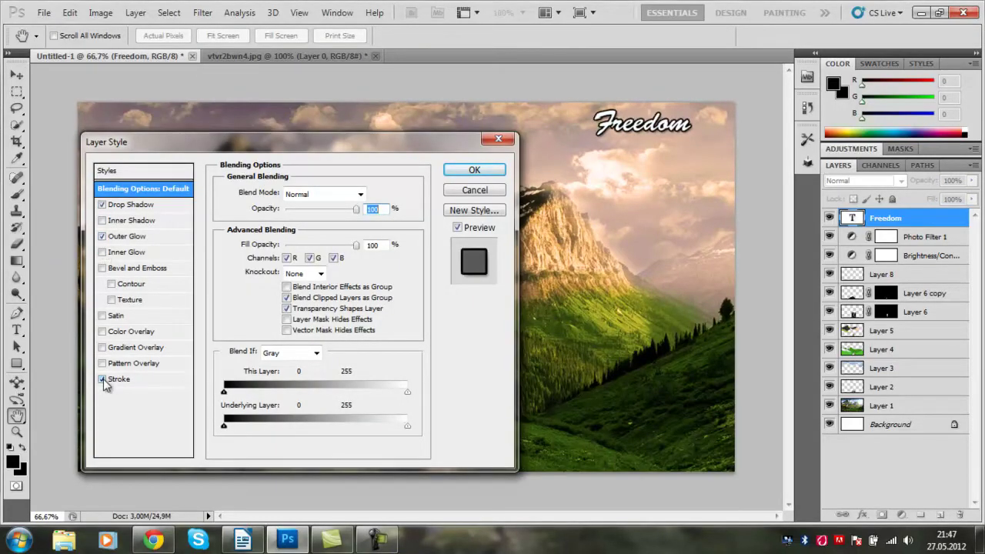
pyautogui.click(475, 172)
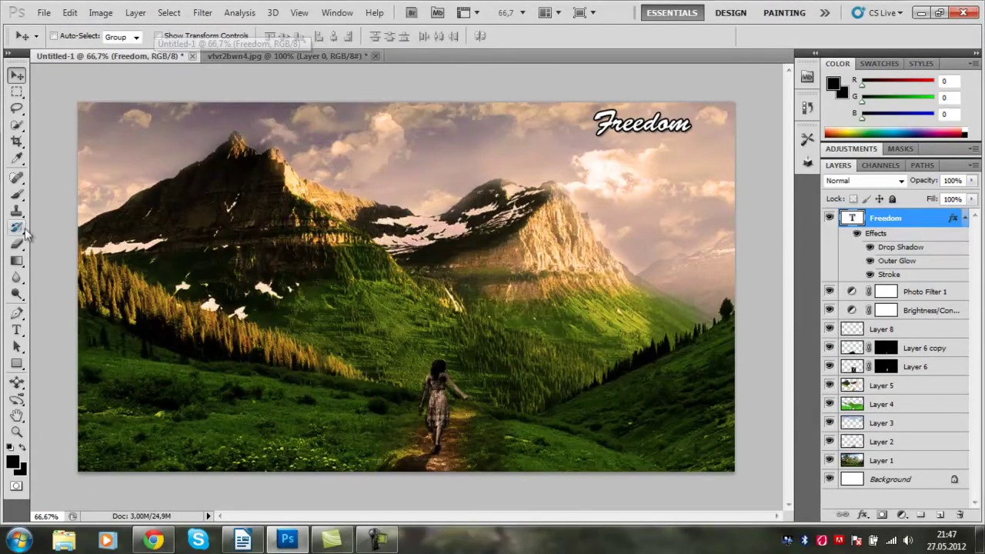
# Step: Add a 30 pt author credit line under Freedom with the same shadow, glow and stroke
pyautogui.click(17, 330)
pyautogui.click(317, 36)
pyautogui.click(306, 218)
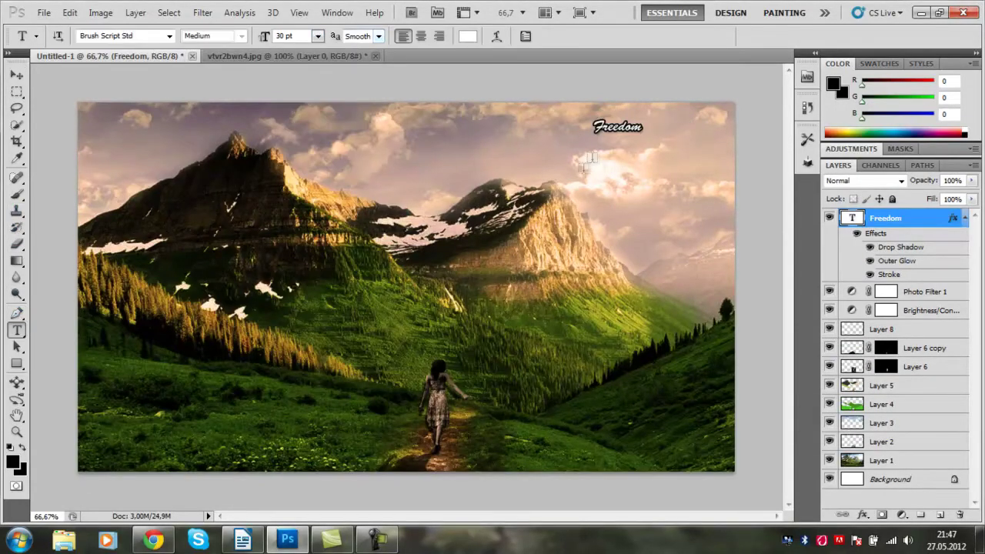
pyautogui.click(641, 149)
pyautogui.click(317, 36)
pyautogui.click(306, 218)
pyautogui.write('By Thommy')
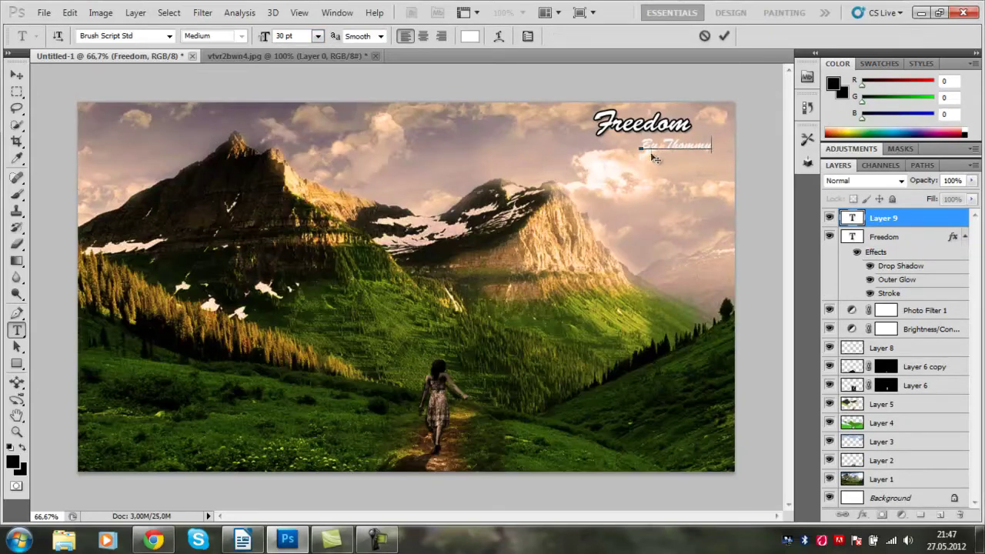
pyautogui.click(16, 75)
pyautogui.doubleClick(935, 220)
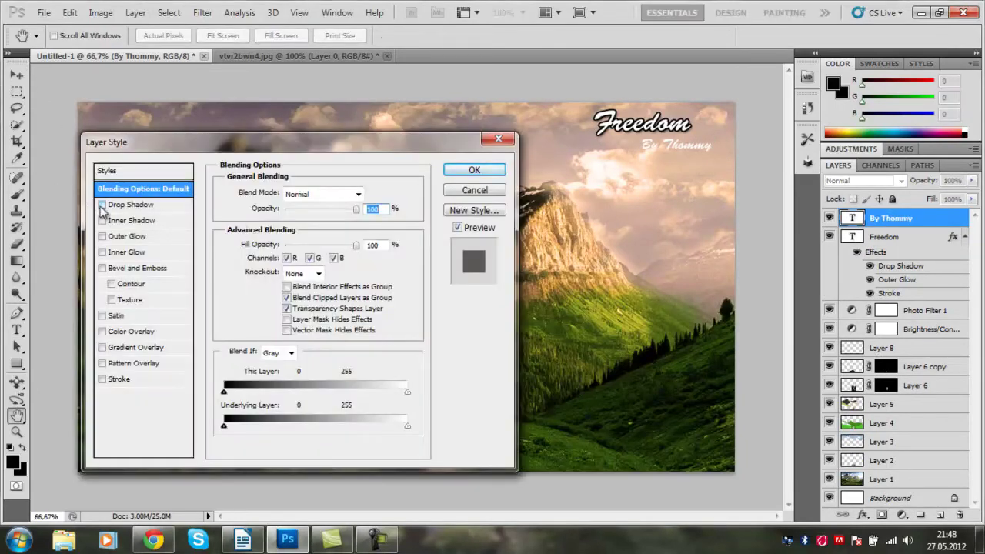
pyautogui.click(474, 170)
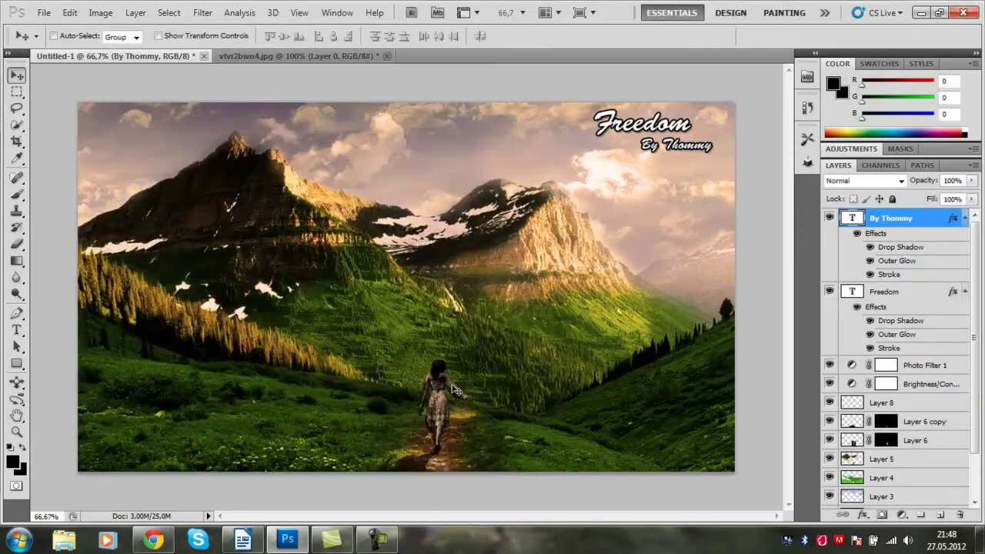